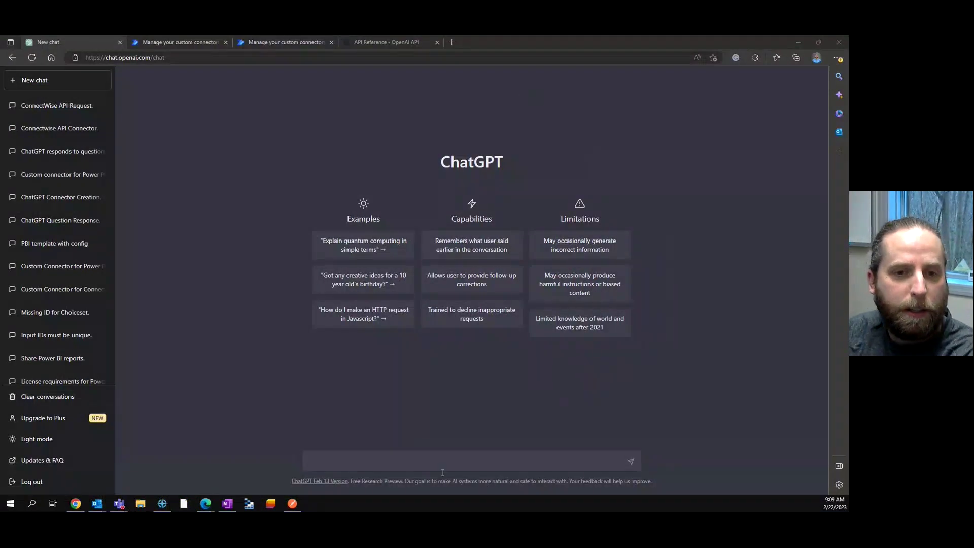
- Ask ChatGPT for a Power Automate custom connector that pulls all ConnectWise companies, supplying the JSON
{"action": "left_click", "coordinate": [484, 464]}
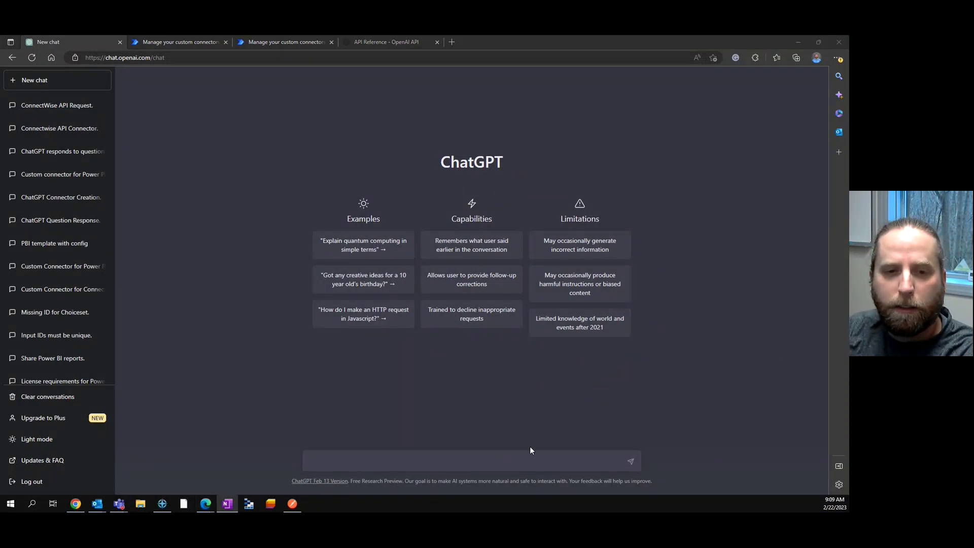
{"action": "left_click", "coordinate": [524, 462]}
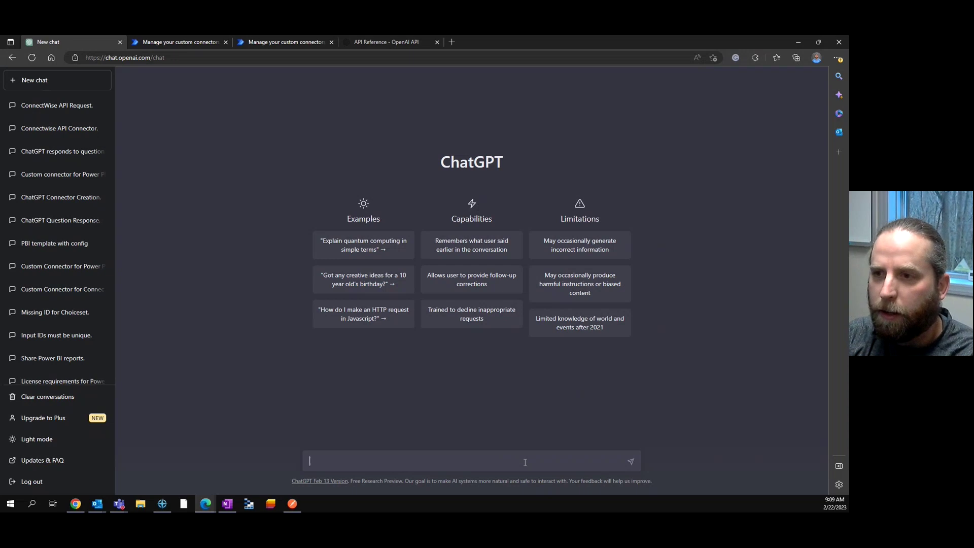
{"action": "type", "text": "an you create a custom"}
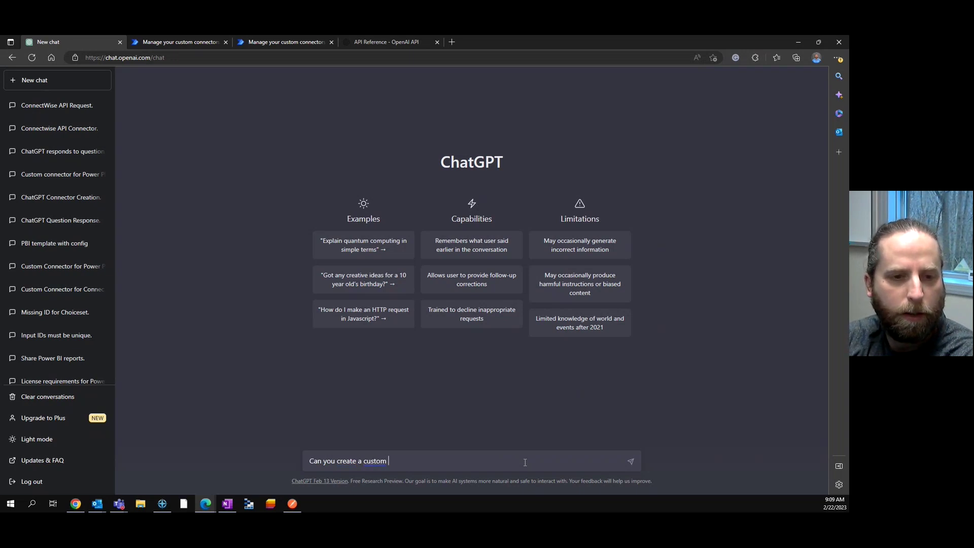
{"action": "type", "text": " connector fo"}
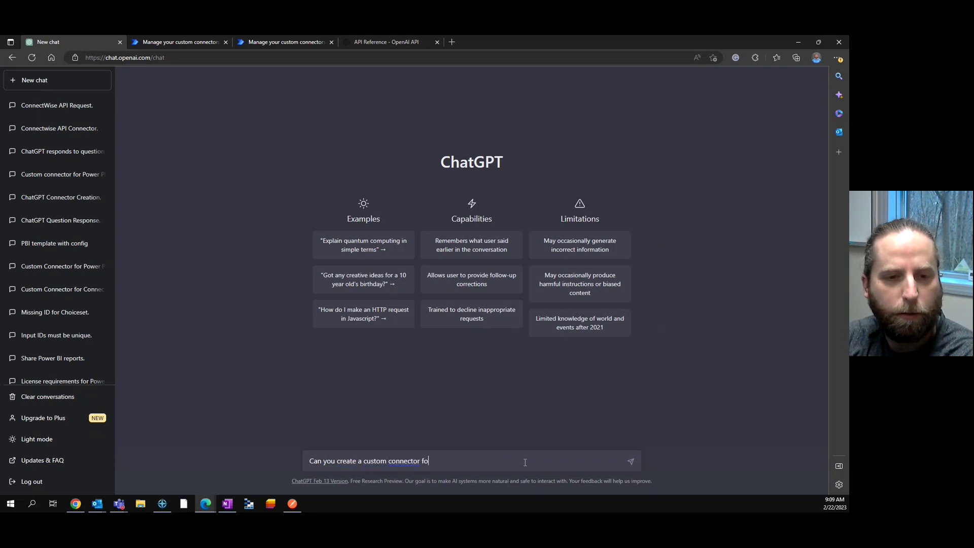
{"action": "type", "text": "r Power Pla"}
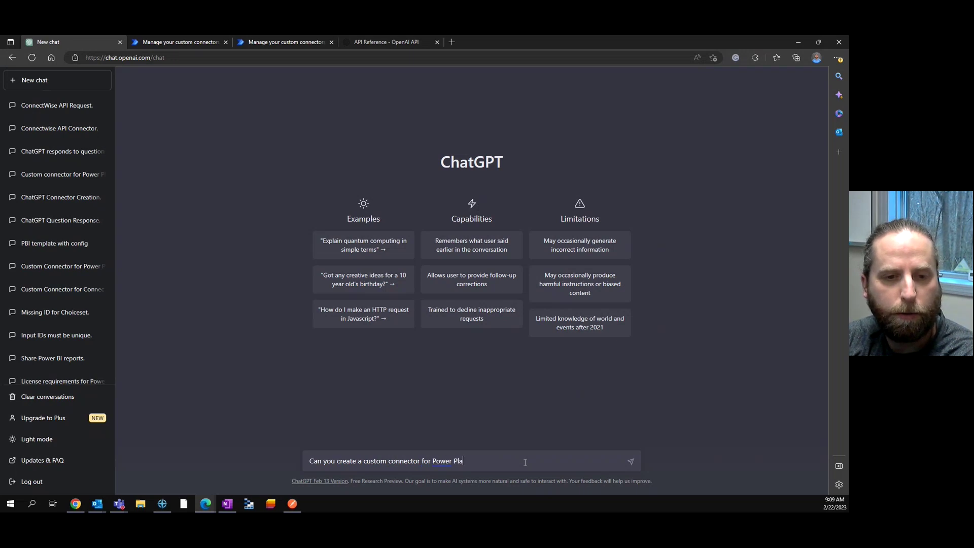
{"action": "type", "text": "tform"}
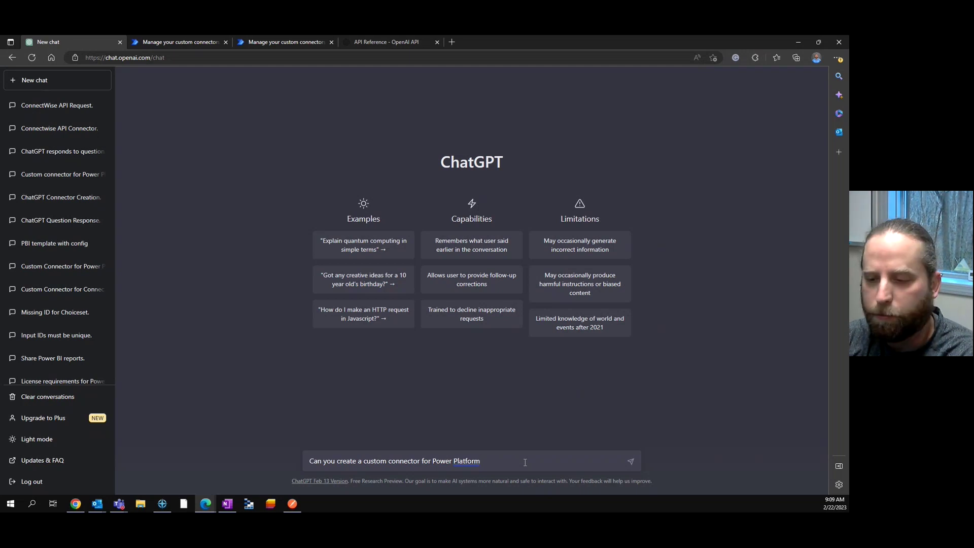
{"action": "type", "text": ", Power automate"}
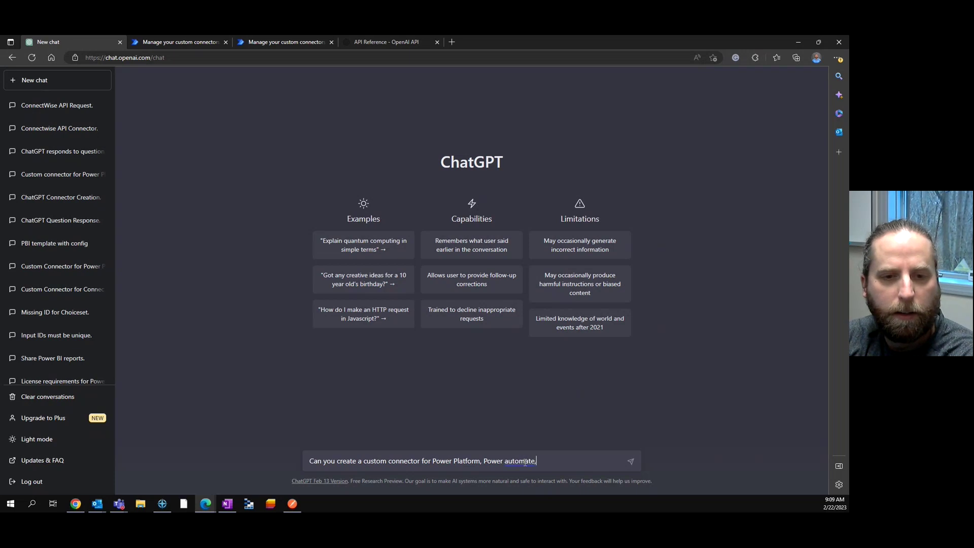
{"action": "type", "text": ", that connects"}
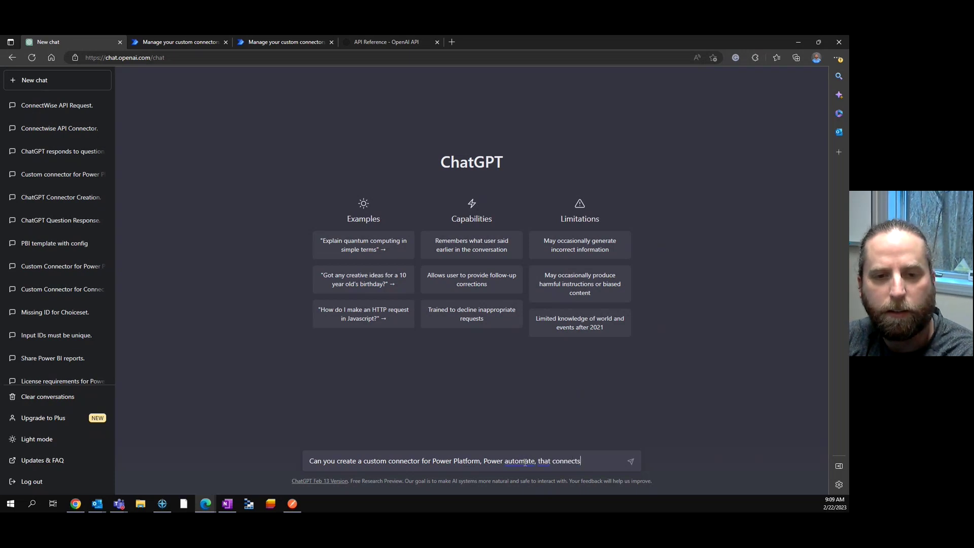
{"action": "key", "text": "BackSpace"}
{"action": "key", "text": "BackSpace"}
{"action": "key", "text": "BackSpace"}
{"action": "key", "text": "BackSpace"}
{"action": "key", "text": "BackSpace"}
{"action": "key", "text": "BackSpace"}
{"action": "key", "text": "BackSpace"}
{"action": "key", "text": "BackSpace"}
{"action": "key", "text": "BackSpace"}
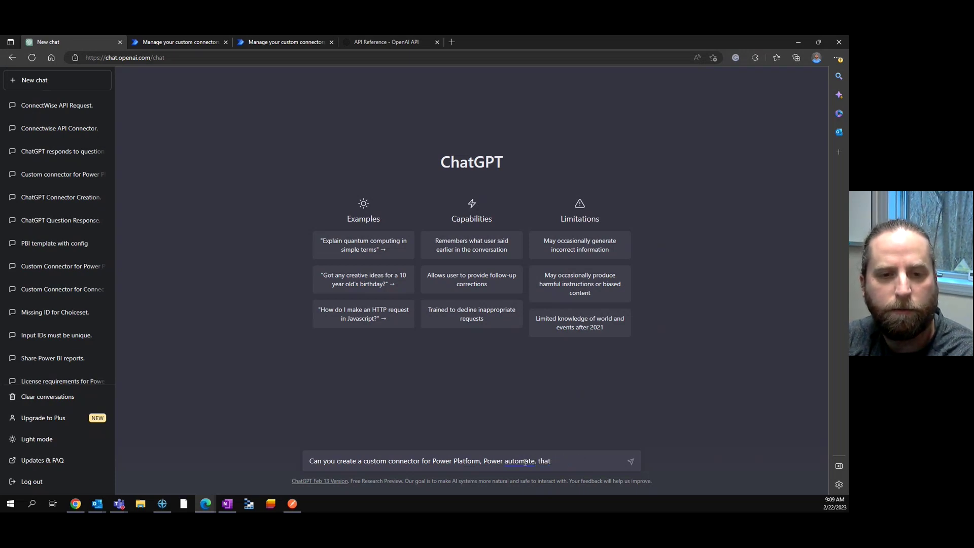
{"action": "type", "text": "from ConnectWise, where "}
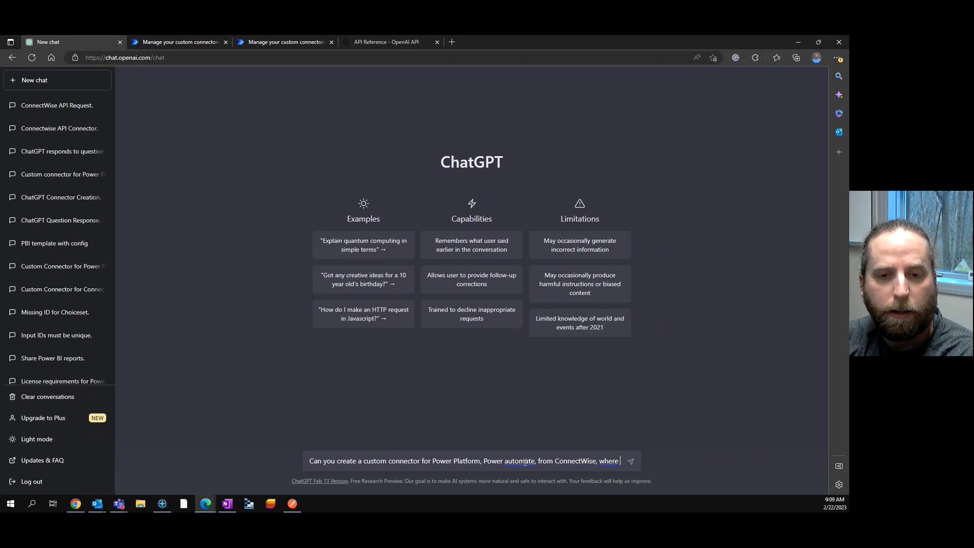
{"action": "type", "text": "it pulls back "}
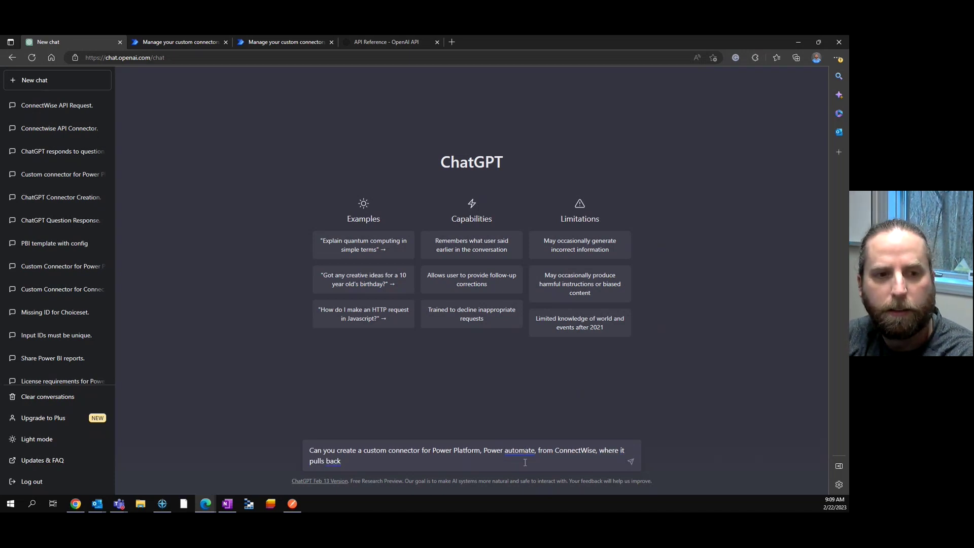
{"action": "type", "text": "all companies"}
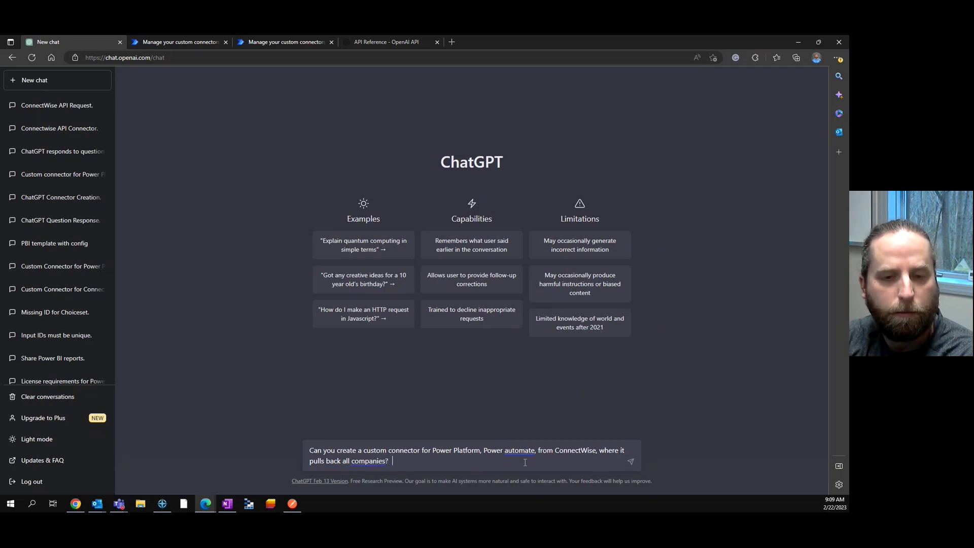
{"action": "type", "text": "?  Please su"}
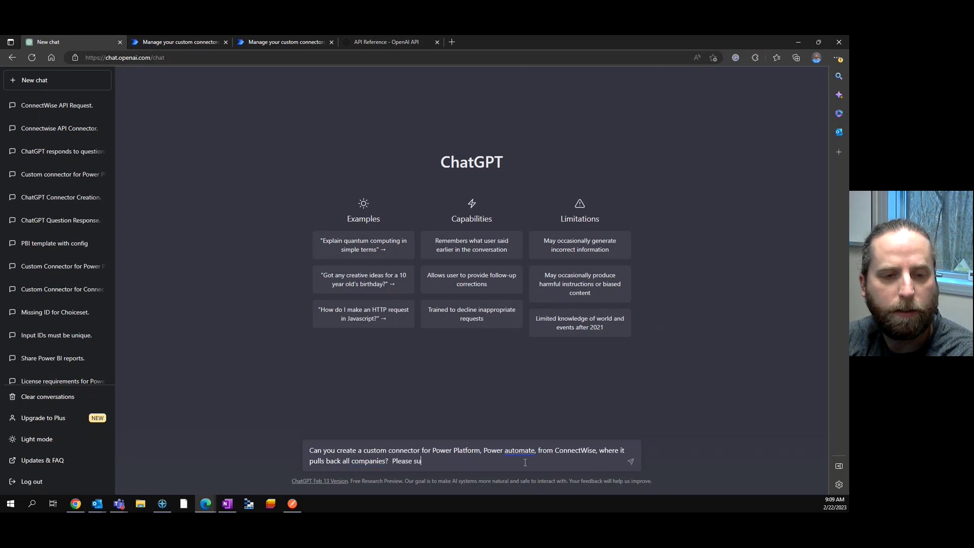
{"action": "type", "text": "pply the "}
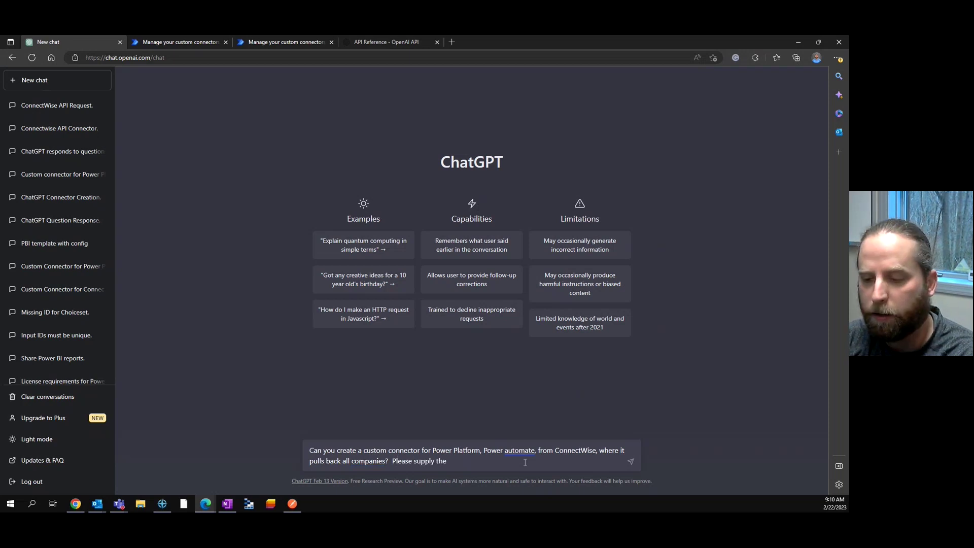
{"action": "type", "text": "json"}
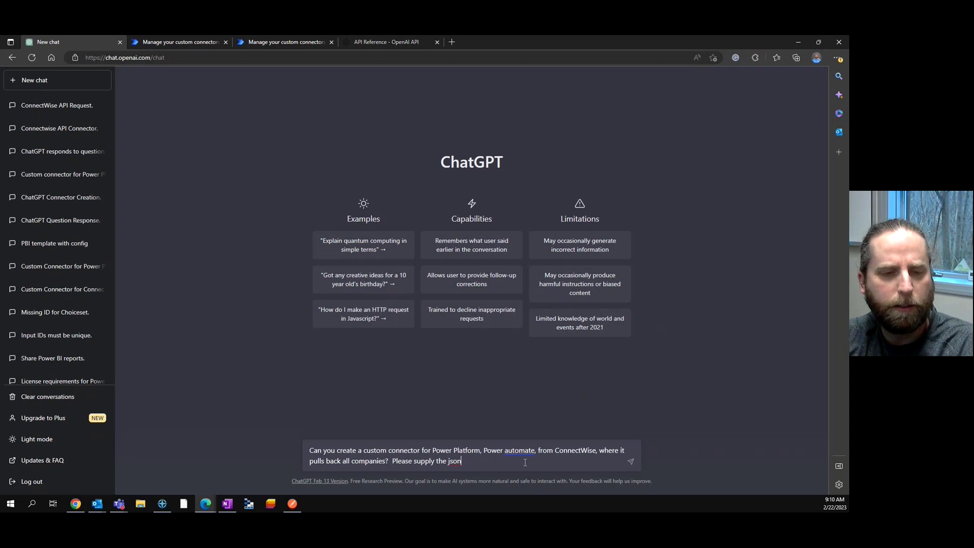
{"action": "key", "text": "Return"}
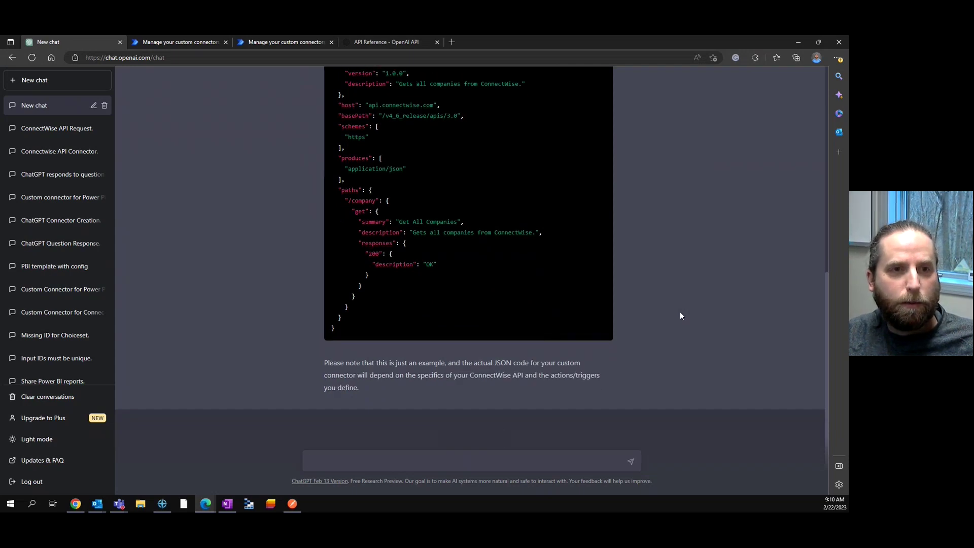
- Scroll through ChatGPT's answer to review the sample Swagger JSON for Get All Companies
{"action": "scroll", "coordinate": [675, 304], "scroll_direction": "up", "scroll_amount": 15}
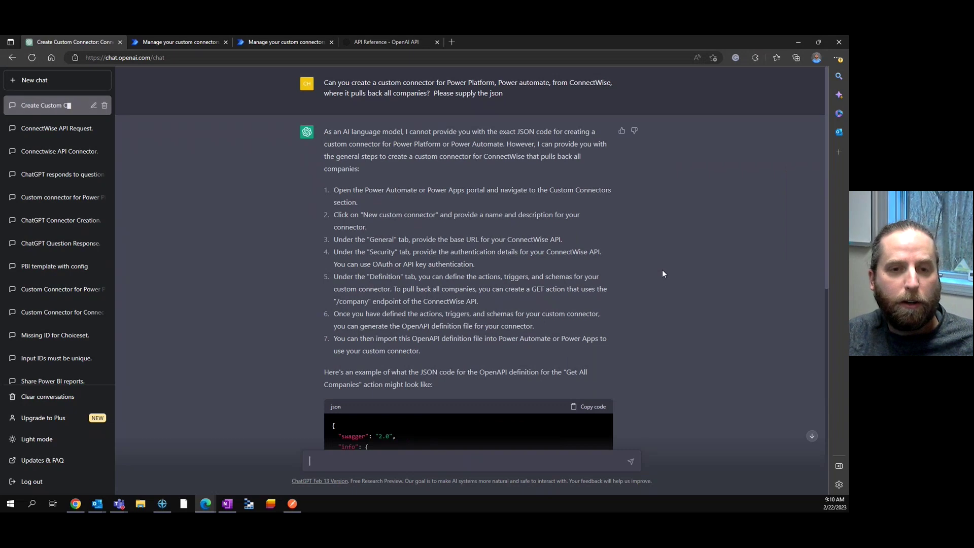
{"action": "scroll", "coordinate": [664, 273], "scroll_direction": "down", "scroll_amount": 5}
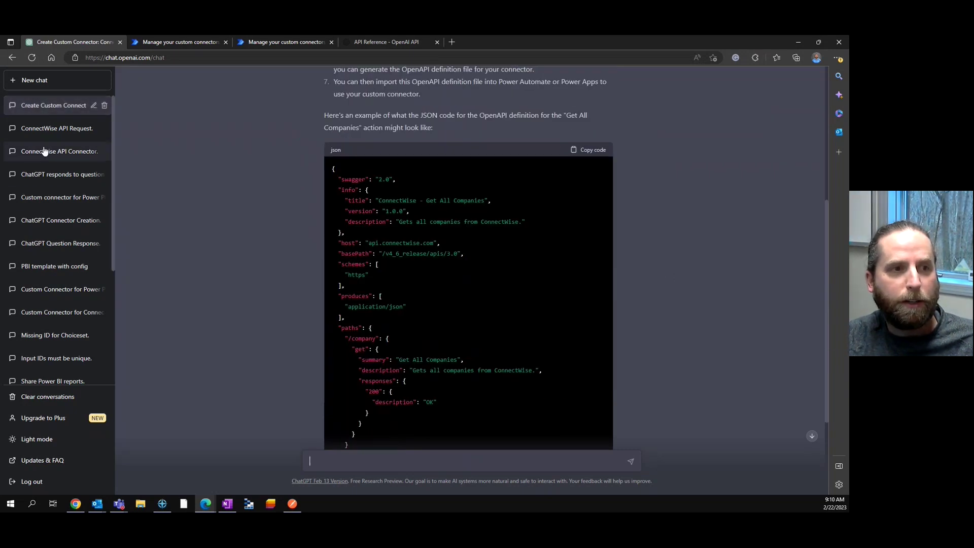
- Copy the generated JSON and start a blank custom connector named 'CW Connector - Demo 10'
{"action": "left_click", "coordinate": [589, 151]}
{"action": "left_click", "coordinate": [196, 44]}
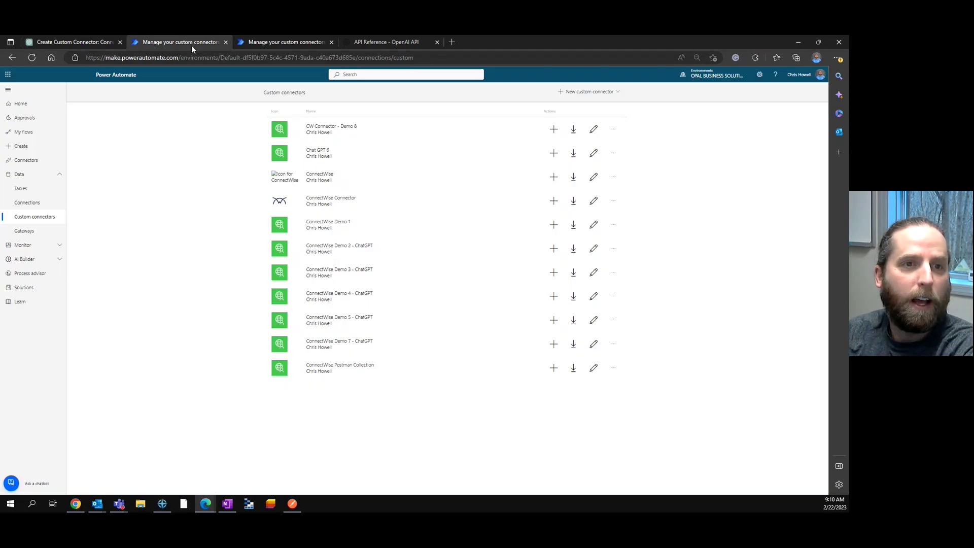
{"action": "left_click", "coordinate": [618, 92]}
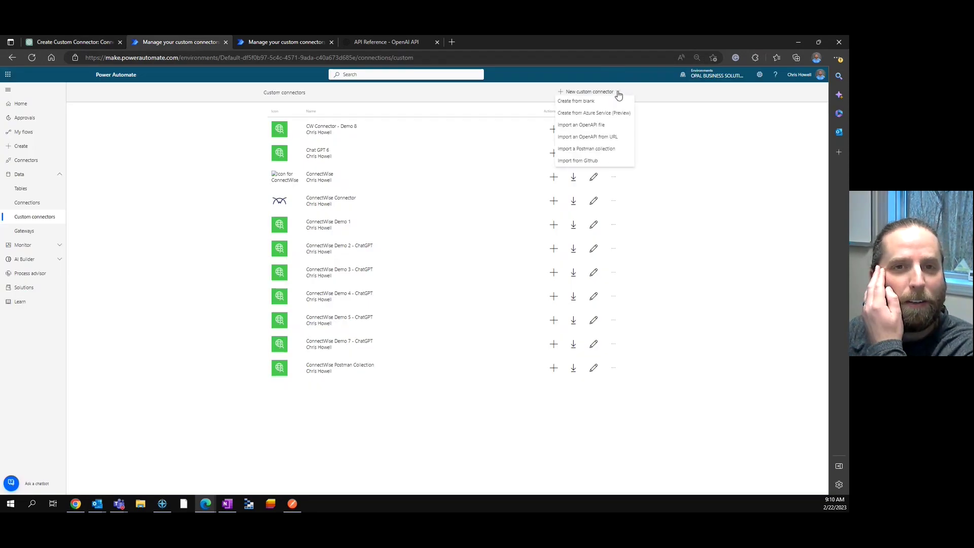
{"action": "left_click", "coordinate": [582, 102]}
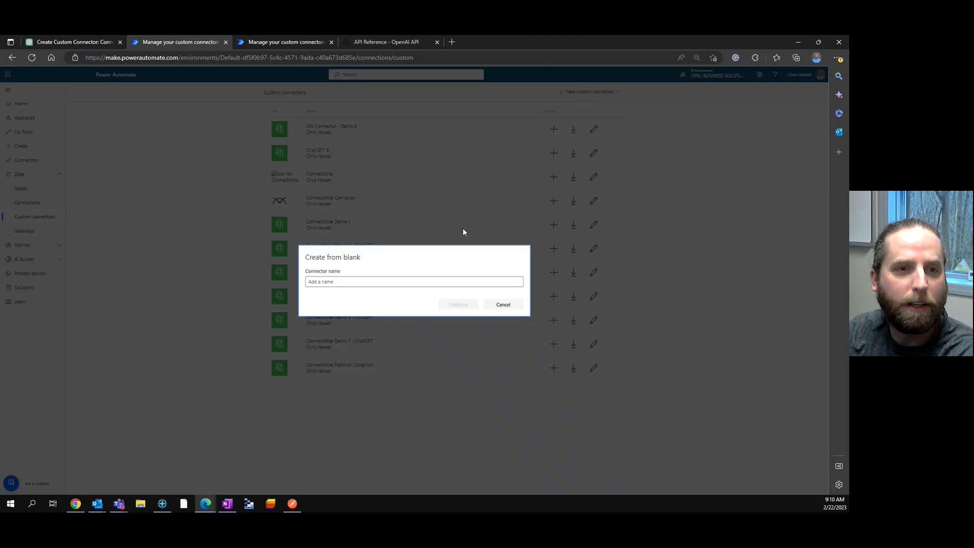
{"action": "left_click", "coordinate": [367, 281]}
{"action": "type", "text": "CW Co"}
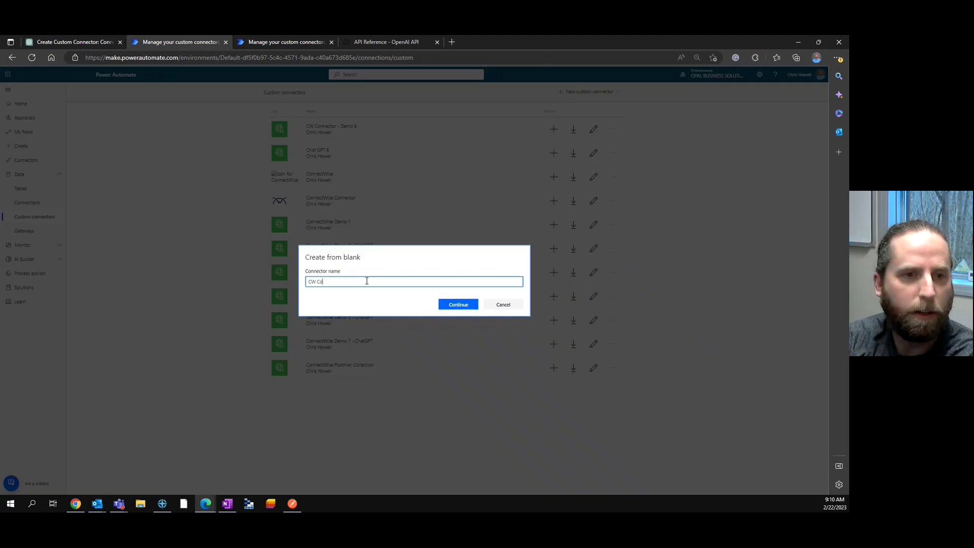
{"action": "type", "text": "nnector - De"}
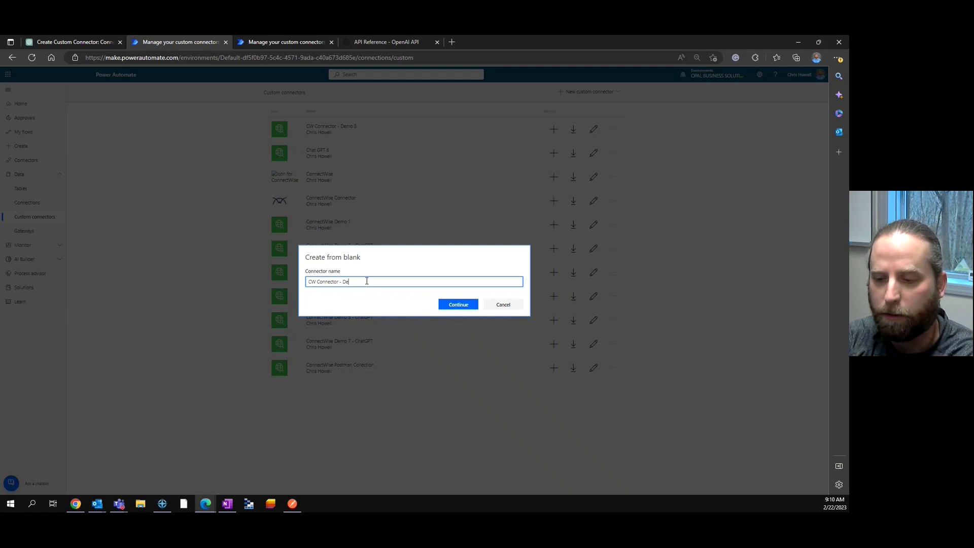
{"action": "type", "text": "mo 10"}
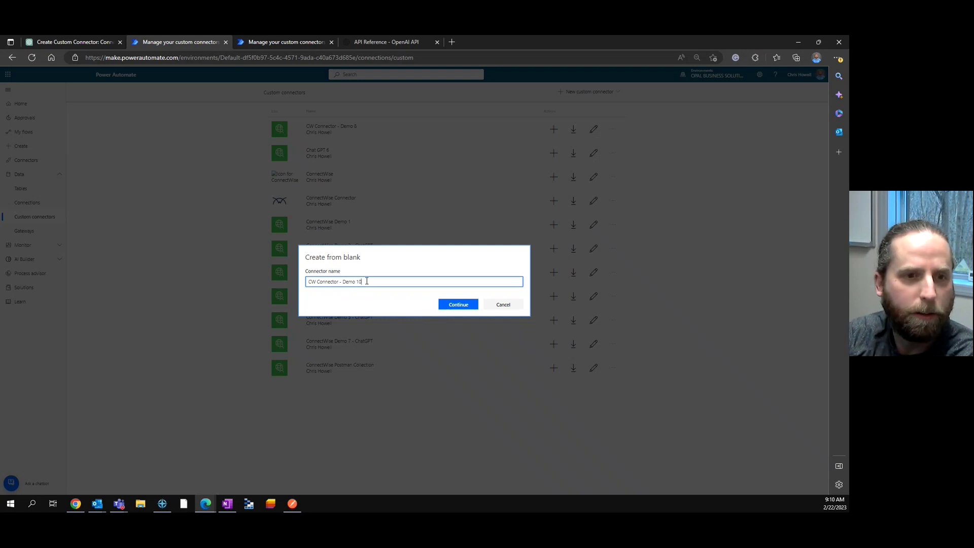
{"action": "left_click", "coordinate": [458, 304]}
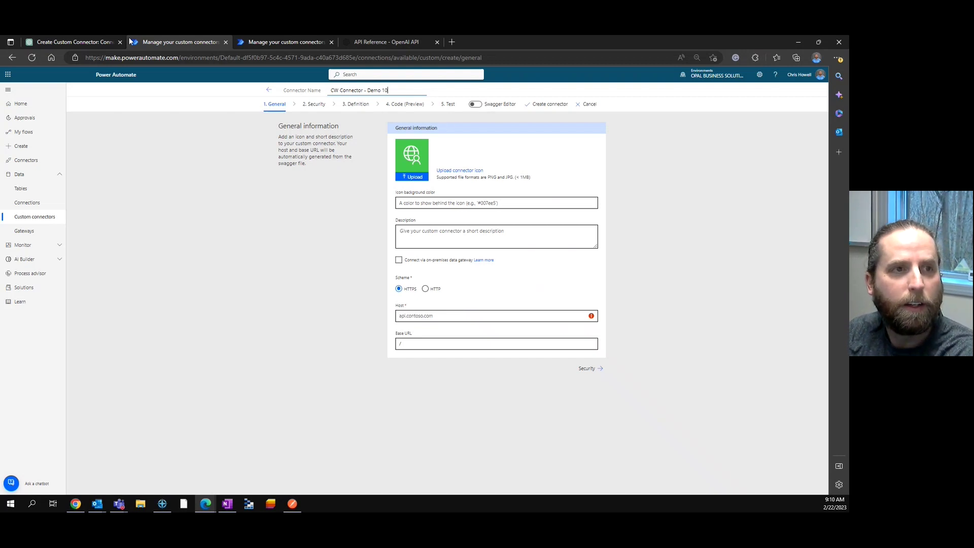
- Replace the connector definition with ChatGPT's Get All Companies JSON in the Swagger editor, converted to YAML
{"action": "left_click", "coordinate": [78, 43]}
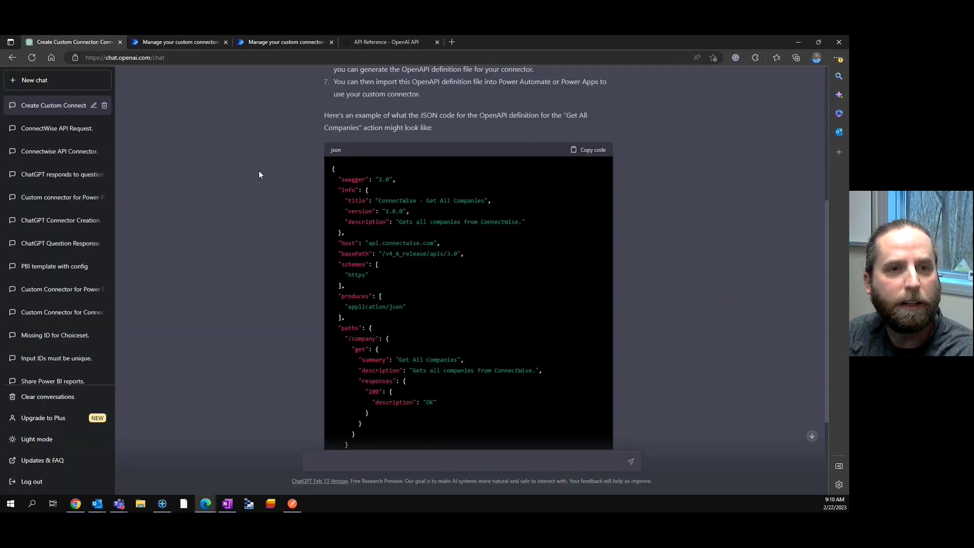
{"action": "left_click", "coordinate": [591, 150]}
{"action": "left_click", "coordinate": [166, 41]}
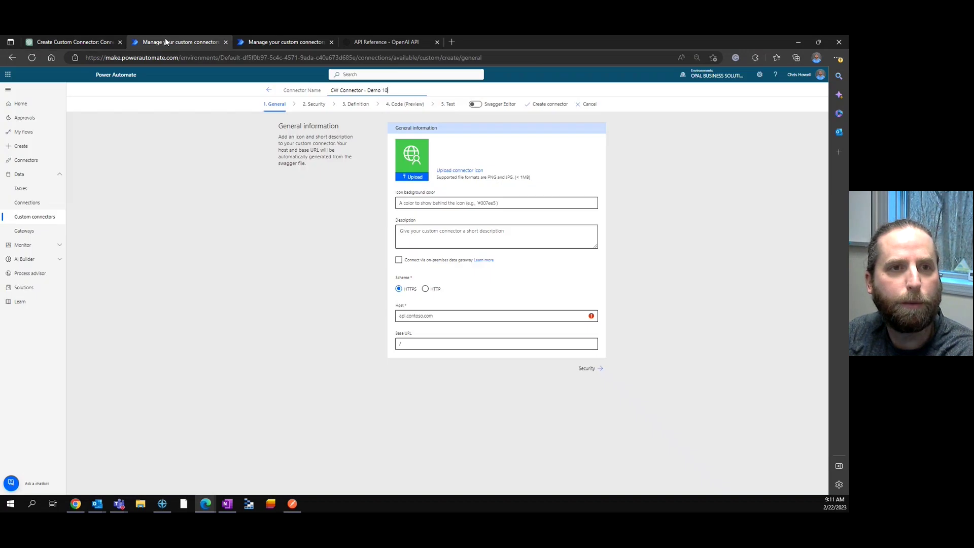
{"action": "left_click", "coordinate": [476, 104]}
{"action": "left_click", "coordinate": [350, 184]}
{"action": "key", "text": "ctrl+a"}
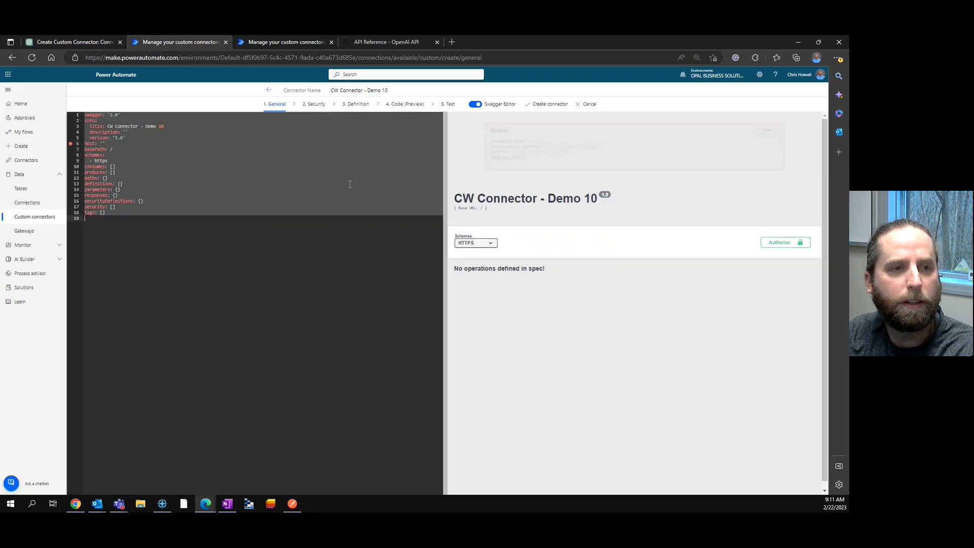
{"action": "key", "text": "ctrl+v"}
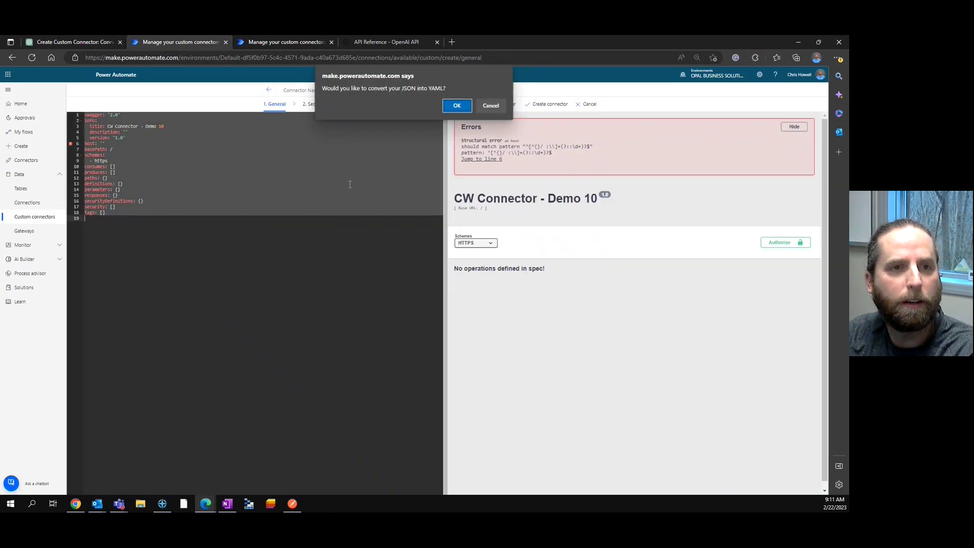
{"action": "left_click", "coordinate": [458, 106]}
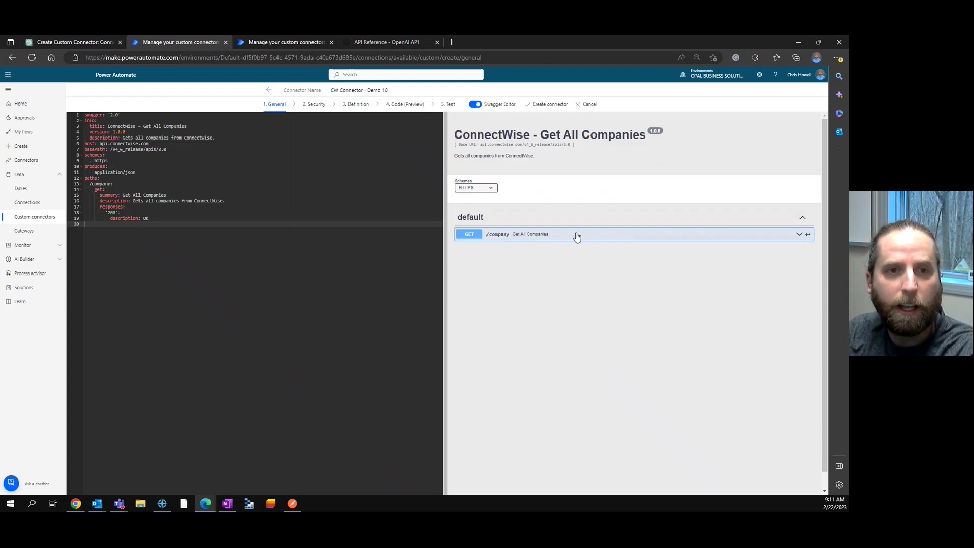
- Enter GetAllCompanies as the operation ID on the Definition step and create CW Connector - Demo 10
{"action": "left_click", "coordinate": [315, 104]}
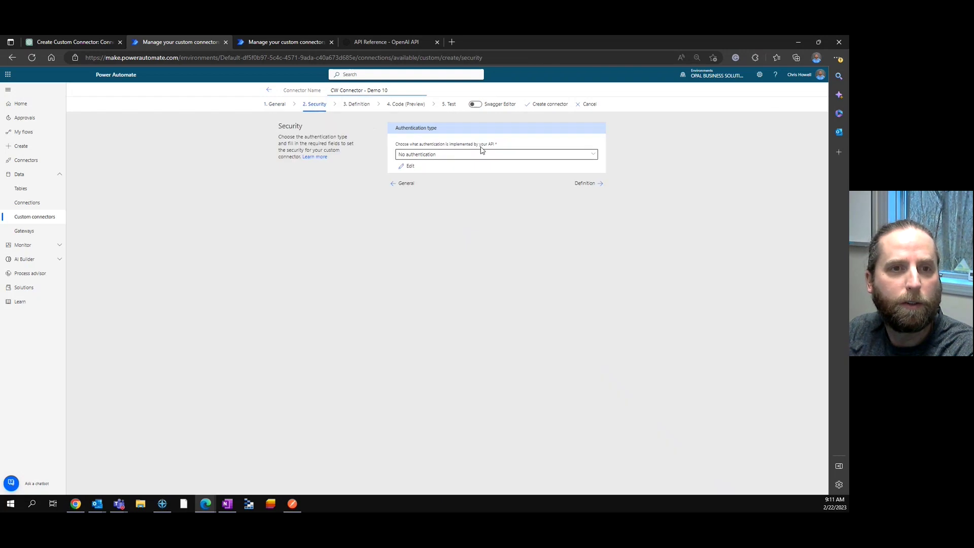
{"action": "left_click", "coordinate": [359, 104]}
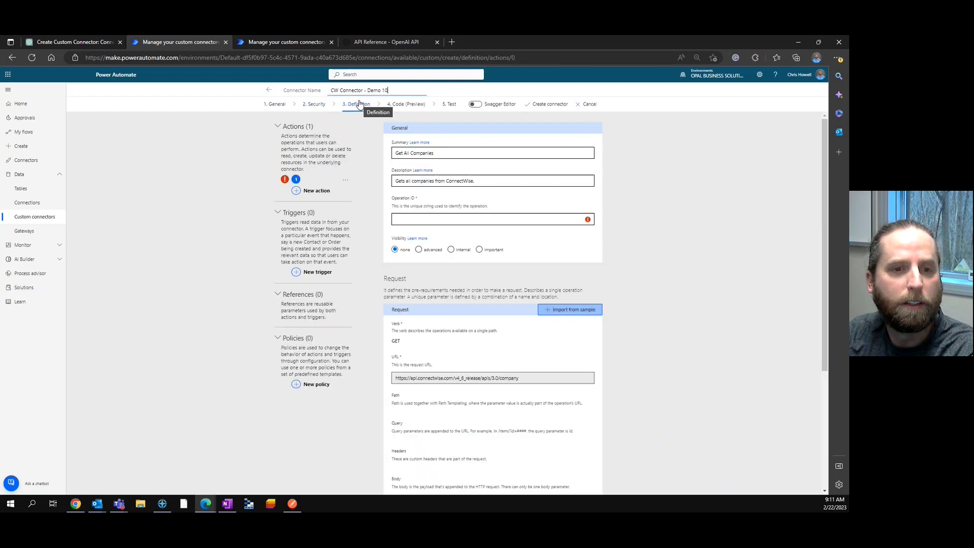
{"action": "scroll", "coordinate": [515, 337], "scroll_direction": "down", "scroll_amount": 5}
{"action": "scroll", "coordinate": [516, 338], "scroll_direction": "up", "scroll_amount": 5}
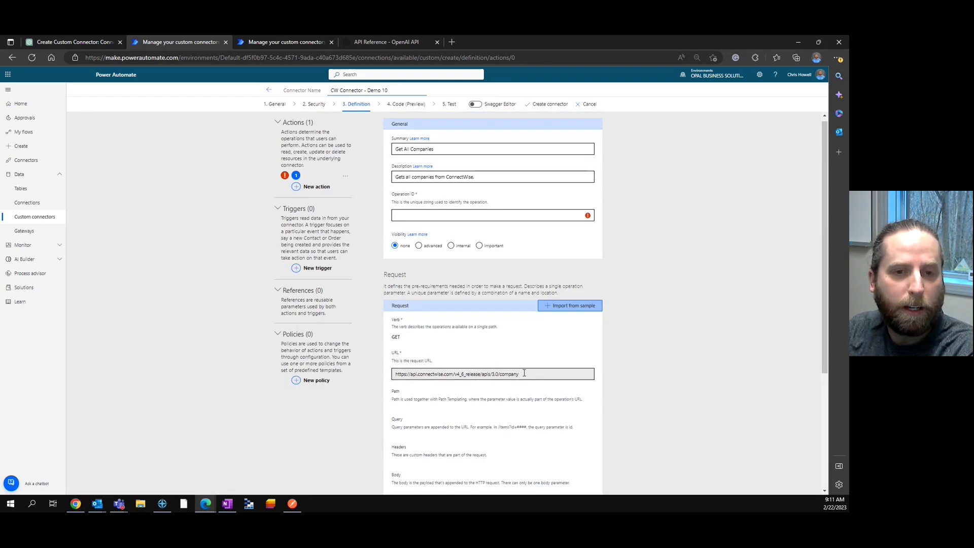
{"action": "left_click", "coordinate": [388, 90]}
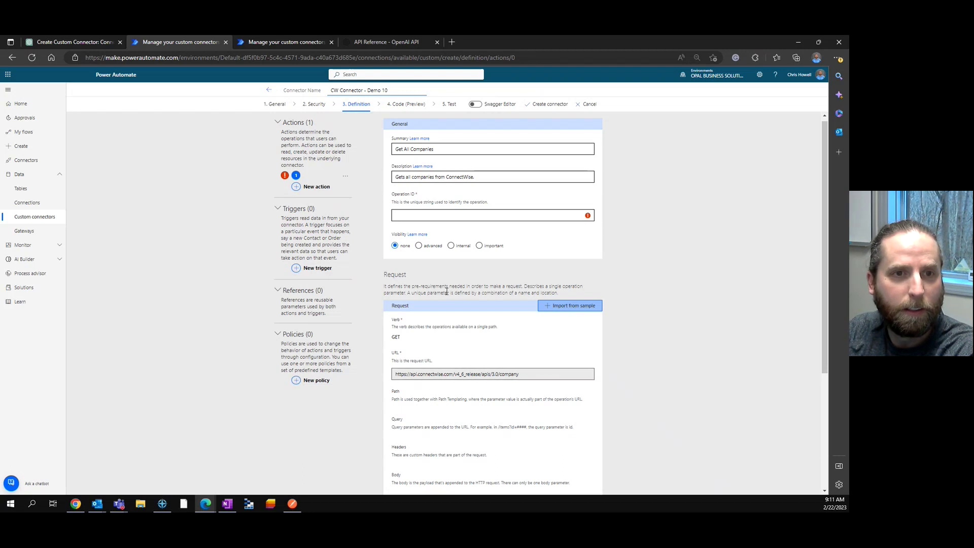
{"action": "left_click", "coordinate": [437, 216]}
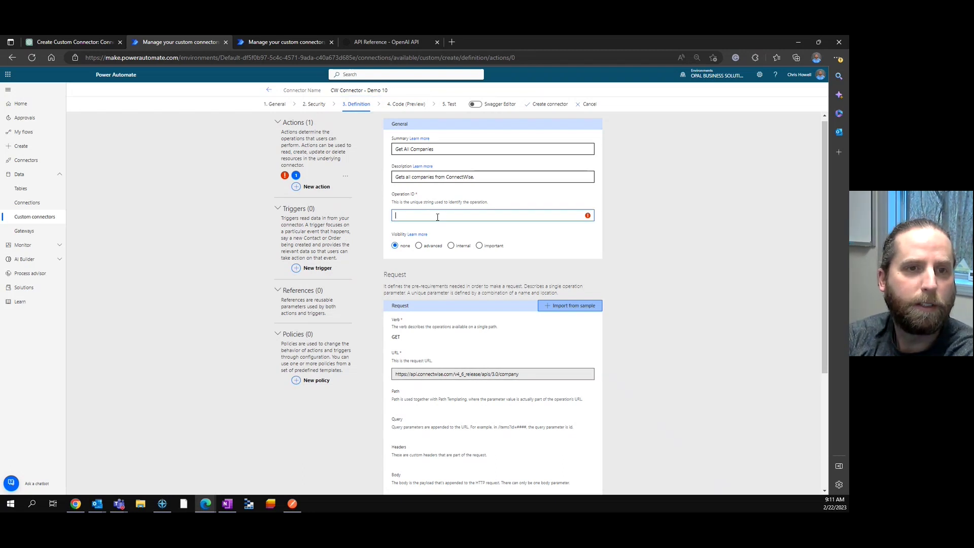
{"action": "type", "text": "GetAll"}
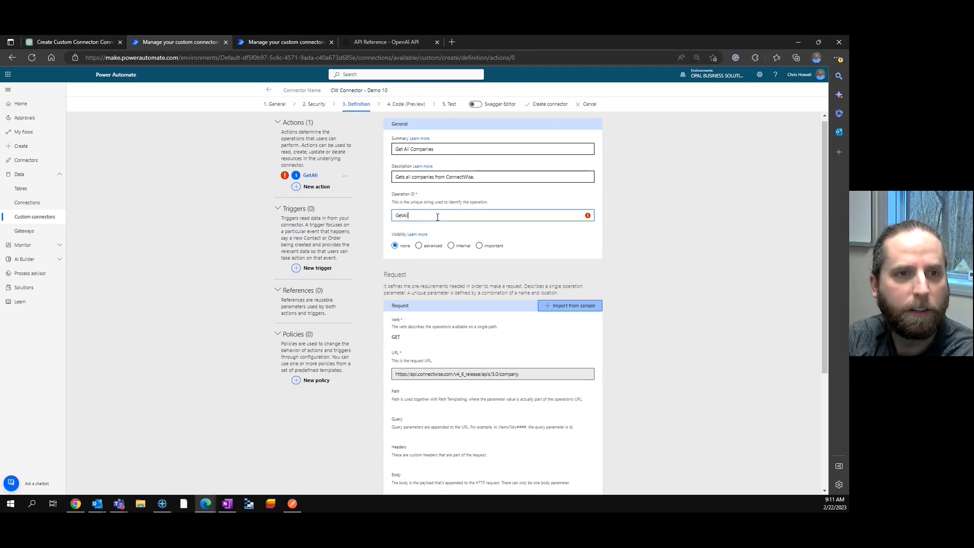
{"action": "type", "text": "Companies"}
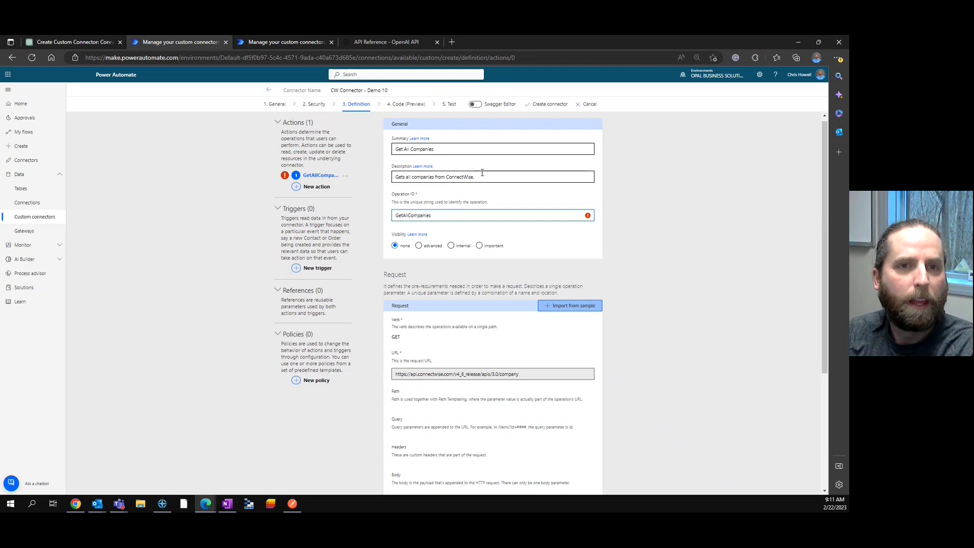
{"action": "left_click", "coordinate": [547, 105]}
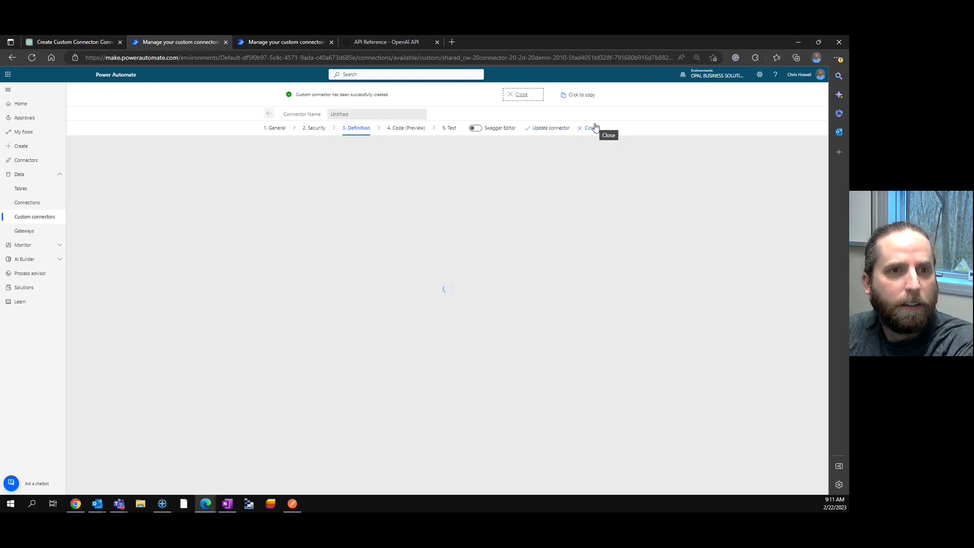
- Create a new connection and test GetAllCompanies, which fails with a 500 handshake error
{"action": "left_click", "coordinate": [449, 104]}
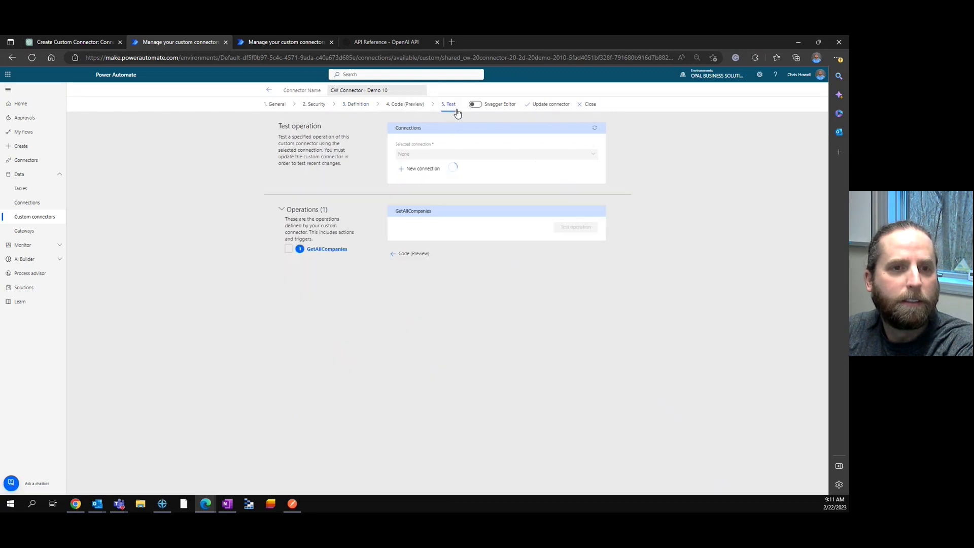
{"action": "left_click", "coordinate": [410, 169]}
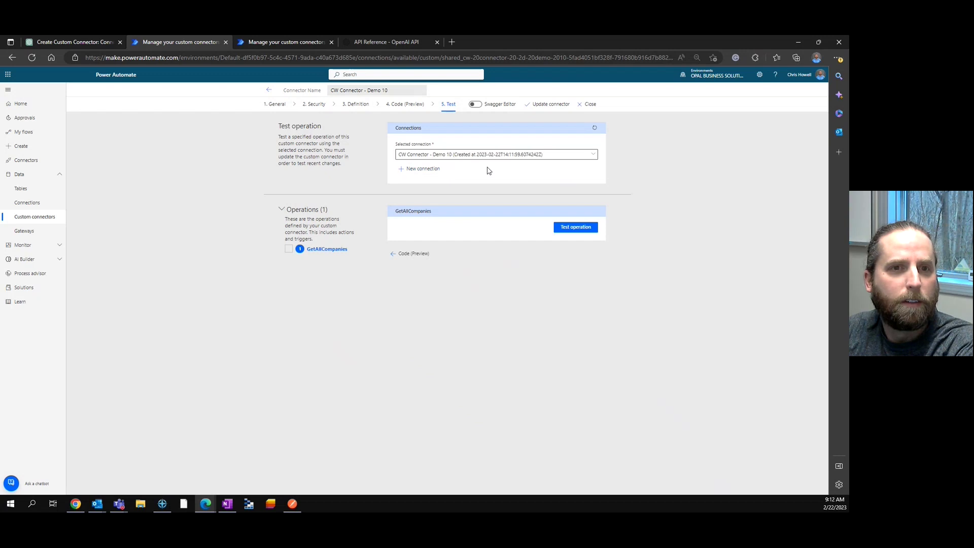
{"action": "left_click", "coordinate": [574, 227]}
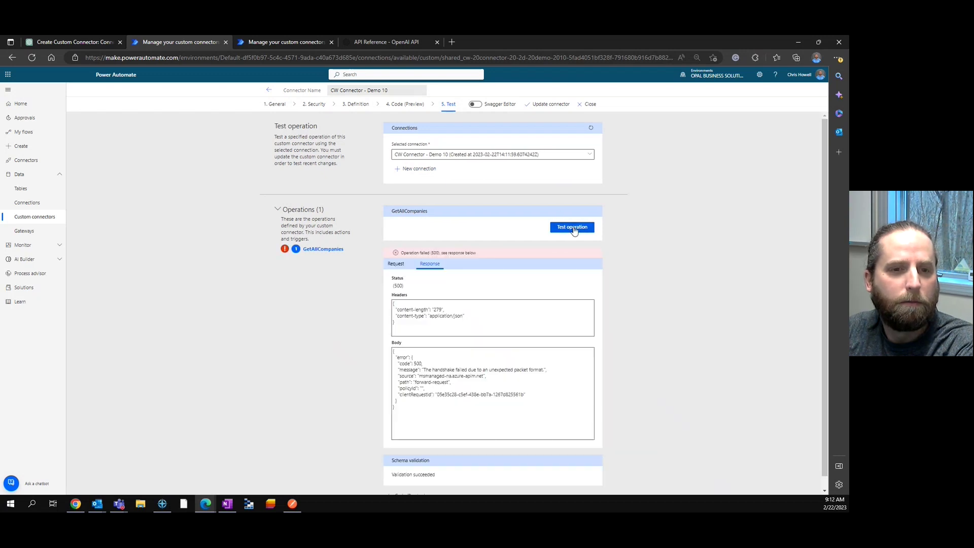
{"action": "left_click_drag", "start_coordinate": [424, 372], "coordinate": [544, 371]}
{"action": "left_click", "coordinate": [556, 370]}
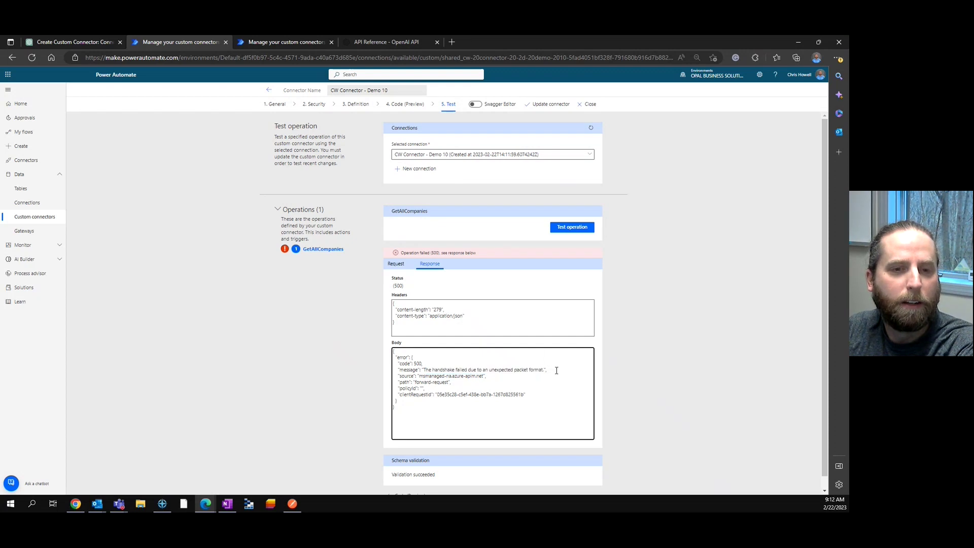
{"action": "left_click", "coordinate": [318, 105]}
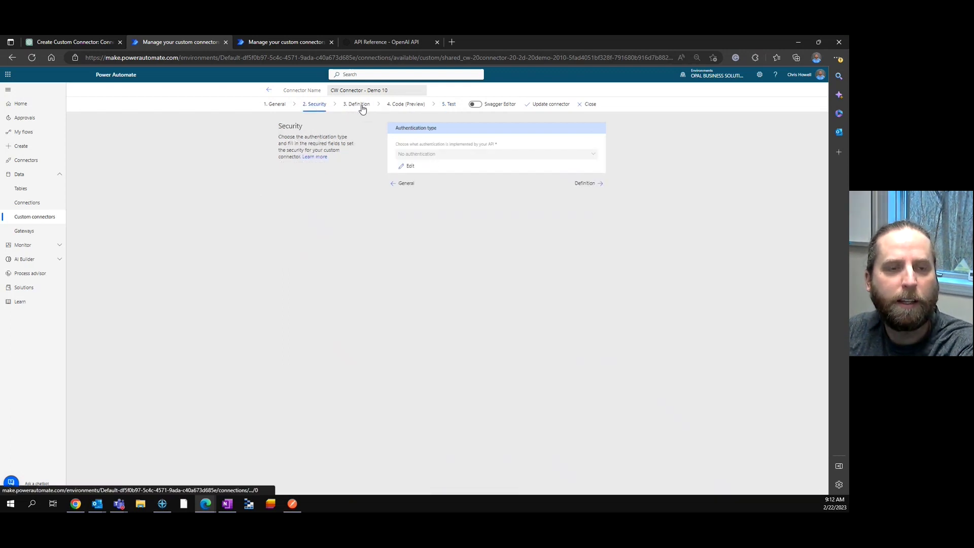
- Inspect the api.connectwise.com host in the GetAllCompanies request URL on the Definition step
{"action": "left_click", "coordinate": [361, 105]}
{"action": "scroll", "coordinate": [502, 365], "scroll_direction": "down", "scroll_amount": 1}
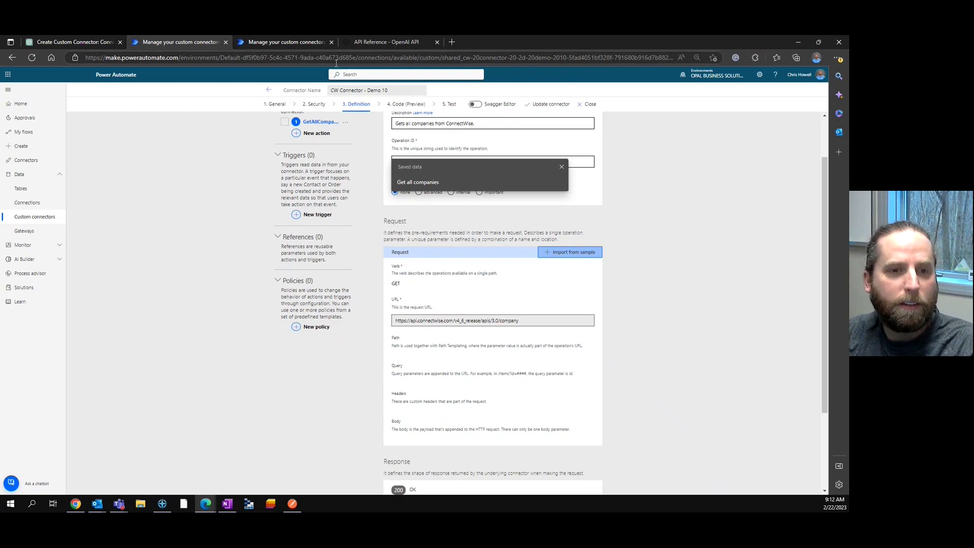
{"action": "left_click", "coordinate": [415, 321]}
{"action": "left_click_drag", "start_coordinate": [412, 323], "coordinate": [464, 329]}
{"action": "left_click", "coordinate": [471, 339]}
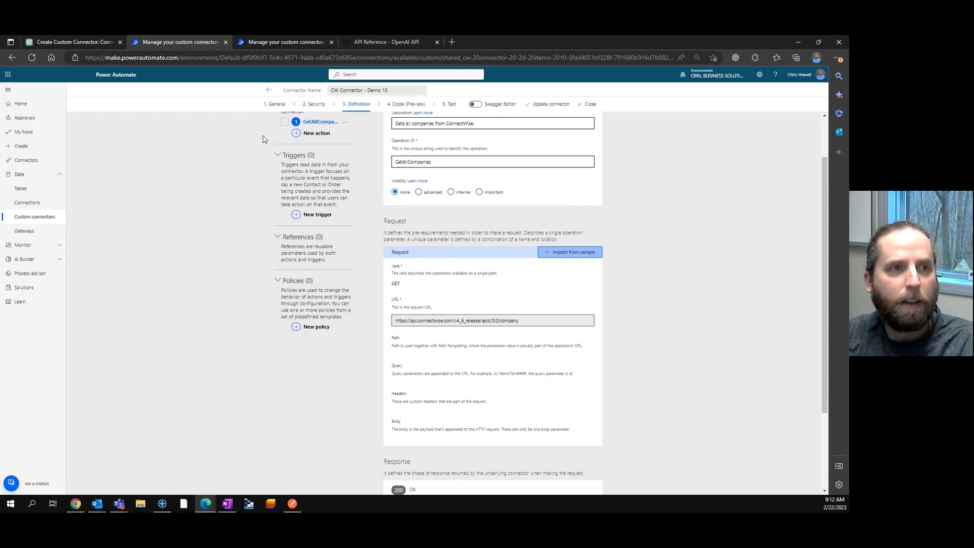
- Tell ChatGPT 'We are in North America, and I have an API Key' to get revised connector JSON
{"action": "left_click", "coordinate": [72, 42]}
{"action": "scroll", "coordinate": [500, 424], "scroll_direction": "down", "scroll_amount": 3}
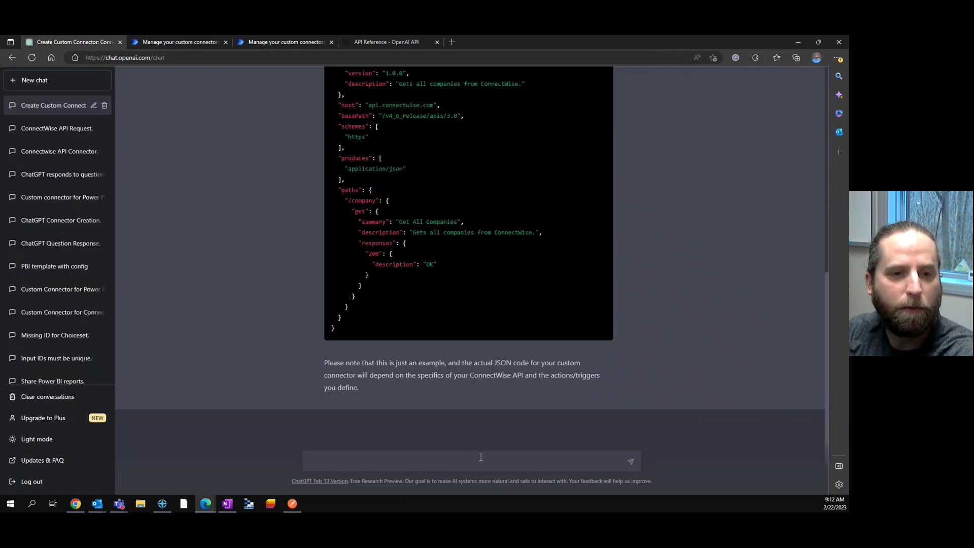
{"action": "left_click", "coordinate": [481, 457]}
{"action": "type", "text": "We are in North America"}
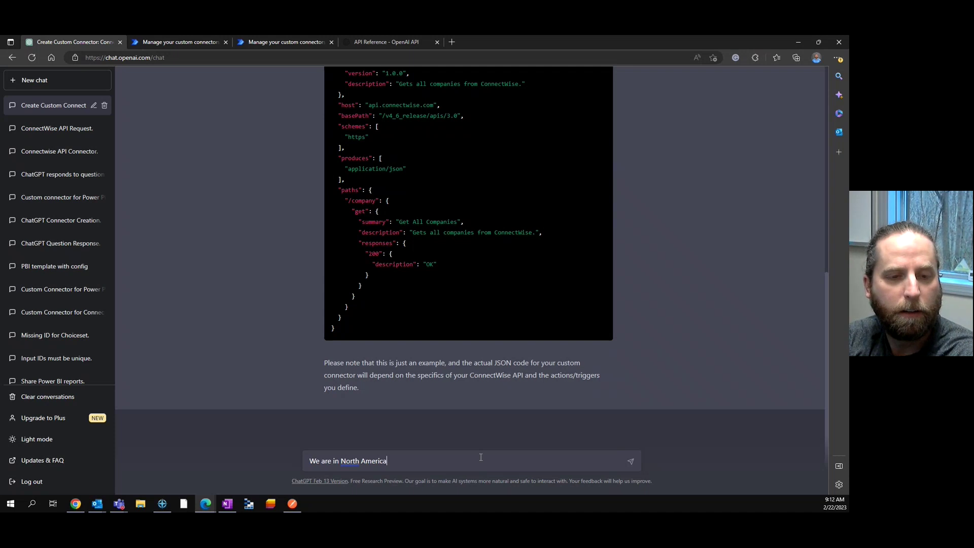
{"action": "type", "text": ", and I have an "}
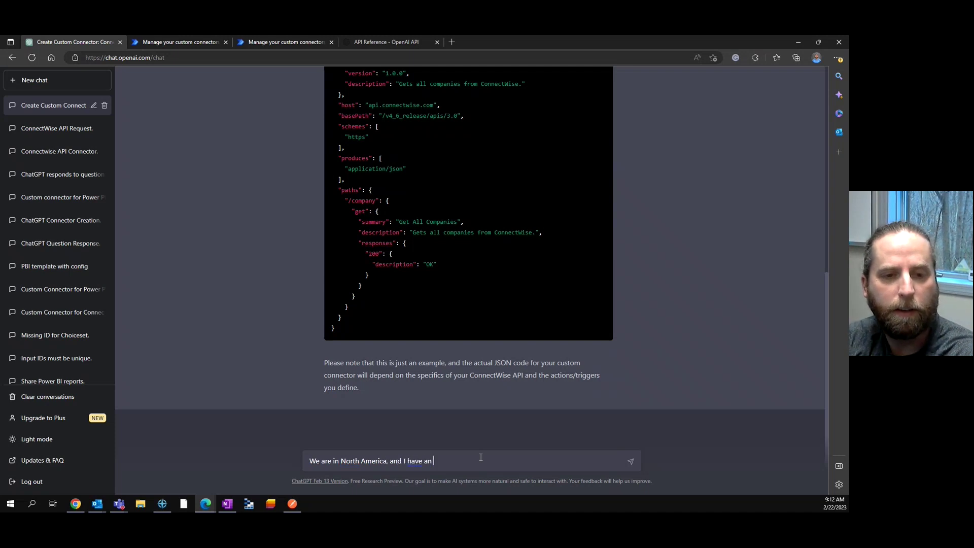
{"action": "type", "text": "API Key"}
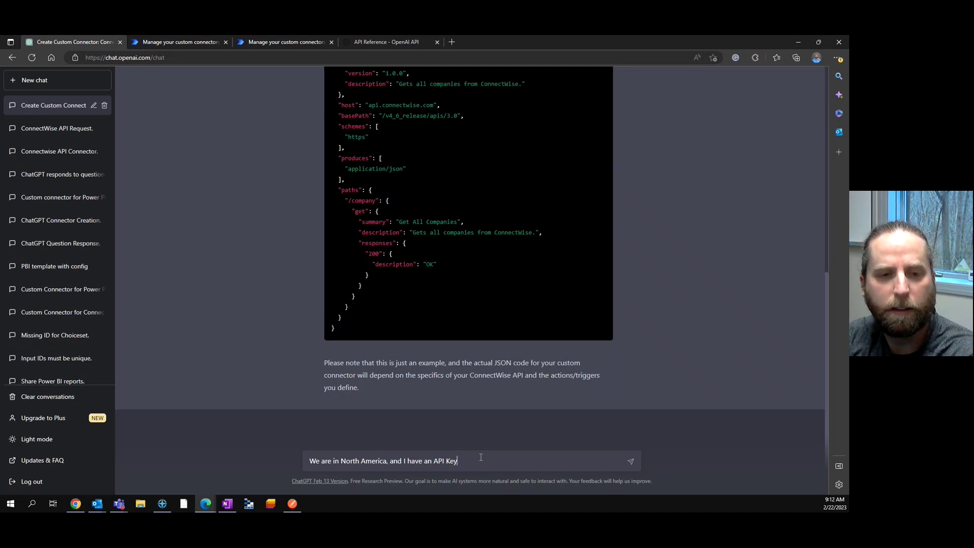
{"action": "key", "text": "Return"}
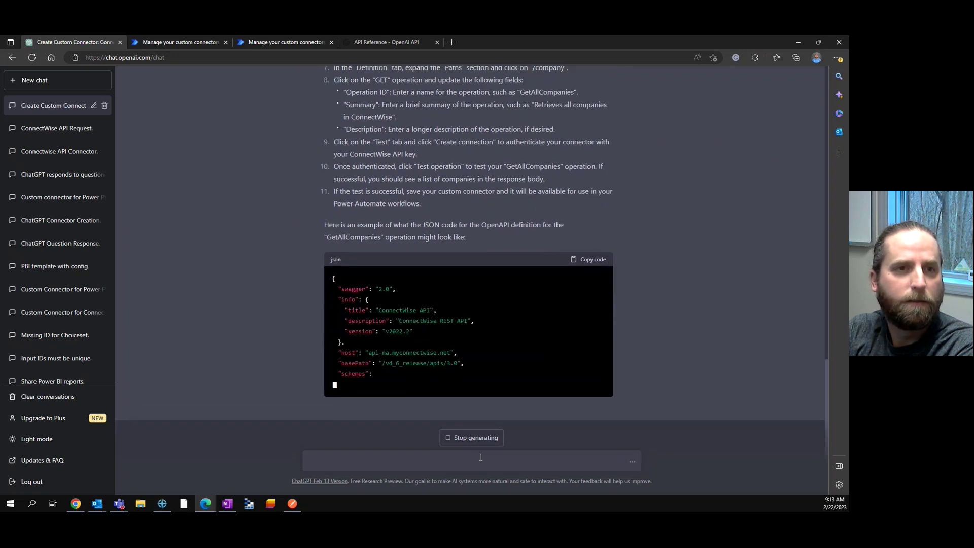
- Open ChatGPT's ConnectWise documentation link in a new tab and view the Developer Guide
{"action": "scroll", "coordinate": [643, 287], "scroll_direction": "up", "scroll_amount": 5}
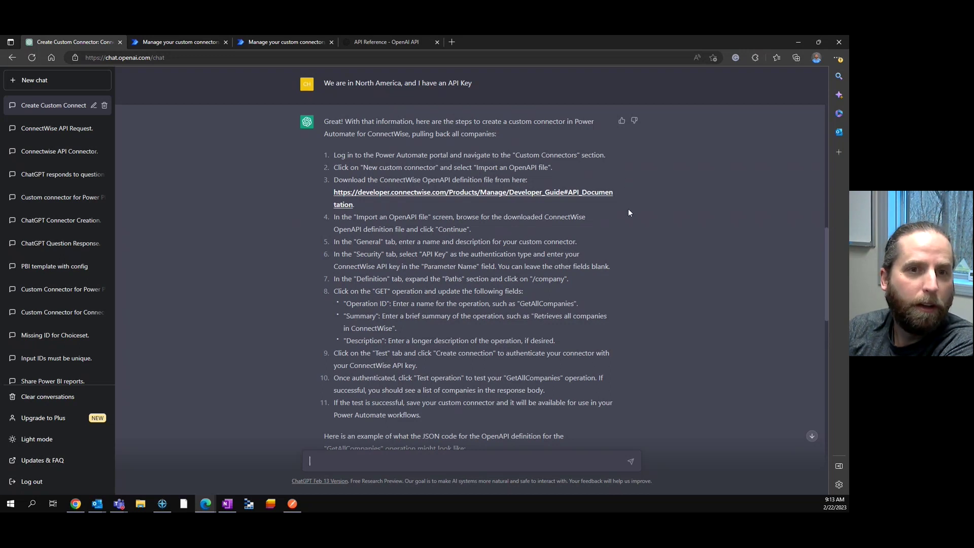
{"action": "right_click", "coordinate": [523, 197]}
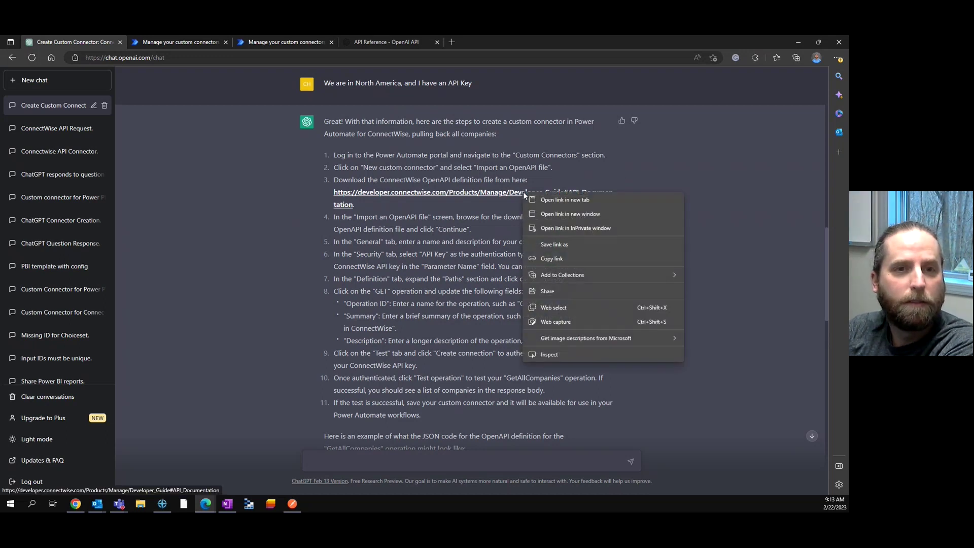
{"action": "left_click", "coordinate": [540, 199]}
{"action": "left_click", "coordinate": [184, 42]}
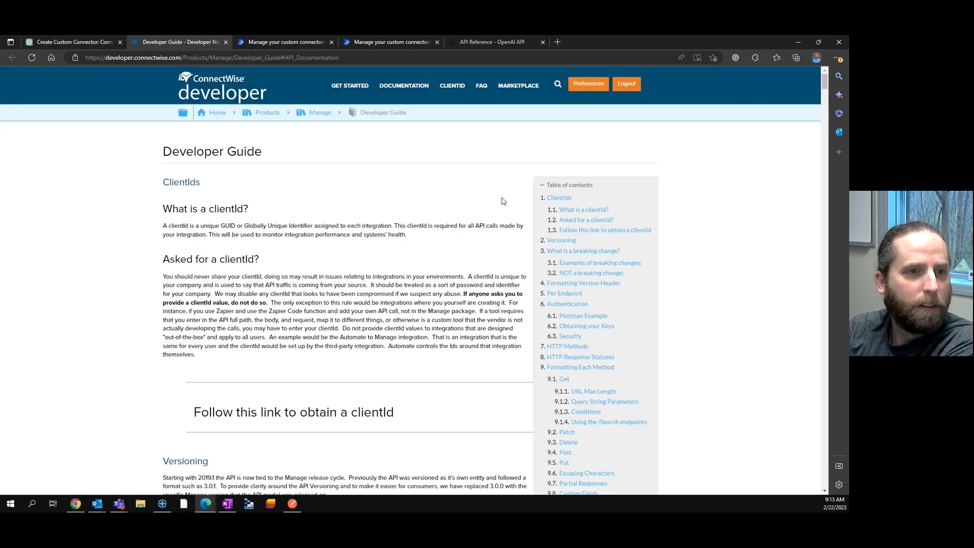
- Back in ChatGPT, reread the sentence about the OpenAPI definition file
{"action": "left_click", "coordinate": [83, 41]}
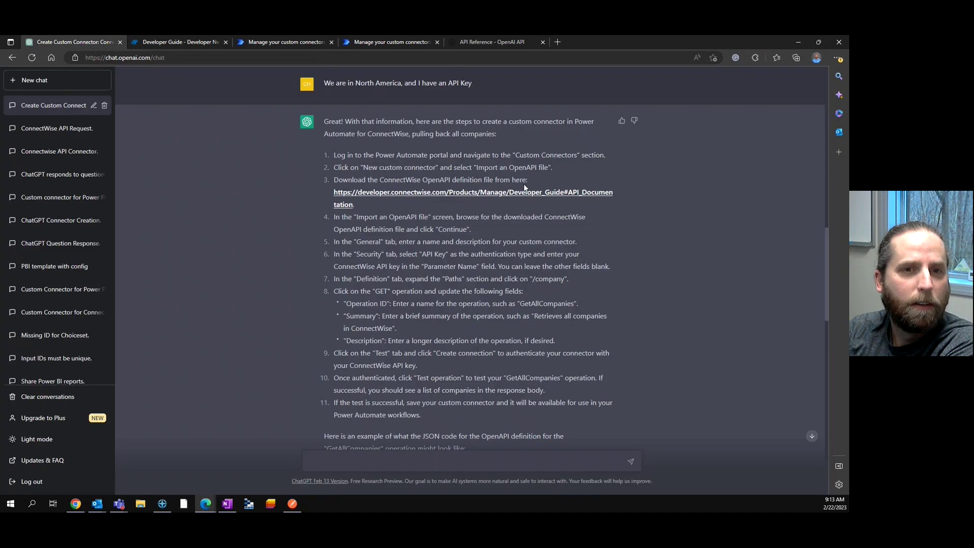
{"action": "left_click_drag", "start_coordinate": [369, 179], "coordinate": [536, 181]}
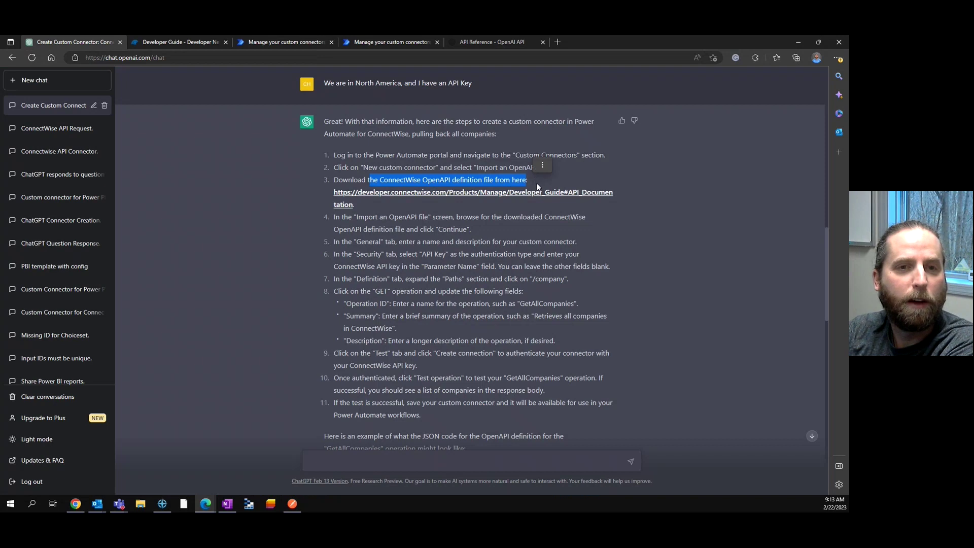
{"action": "left_click", "coordinate": [537, 181]}
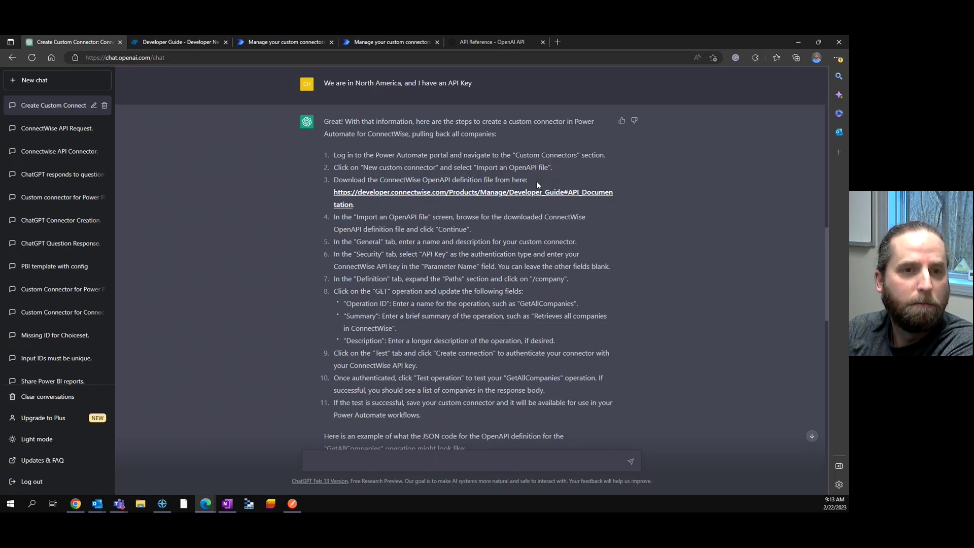
- Skim the ConnectWise Developer Guide down to its closing Cloud URLs section
{"action": "left_click", "coordinate": [183, 40]}
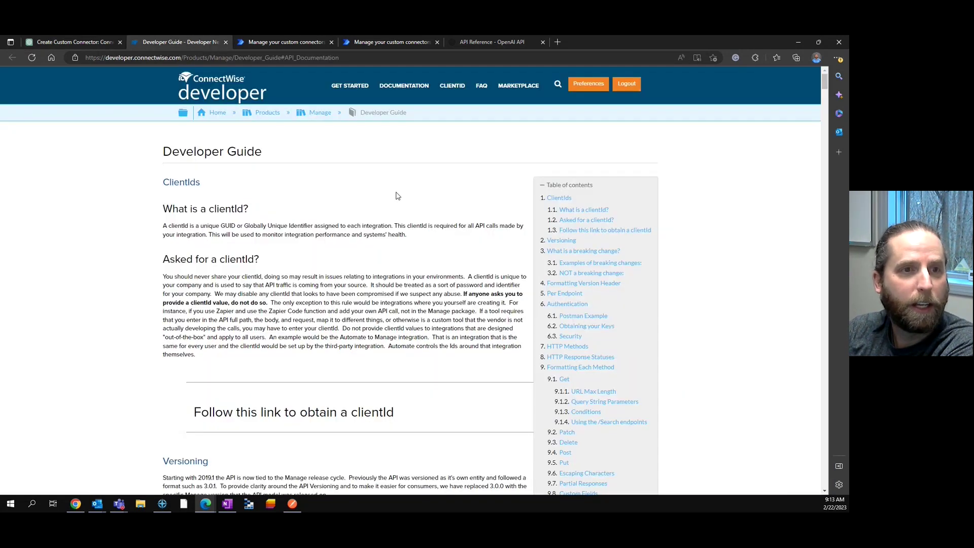
{"action": "scroll", "coordinate": [381, 204], "scroll_direction": "down", "scroll_amount": 10}
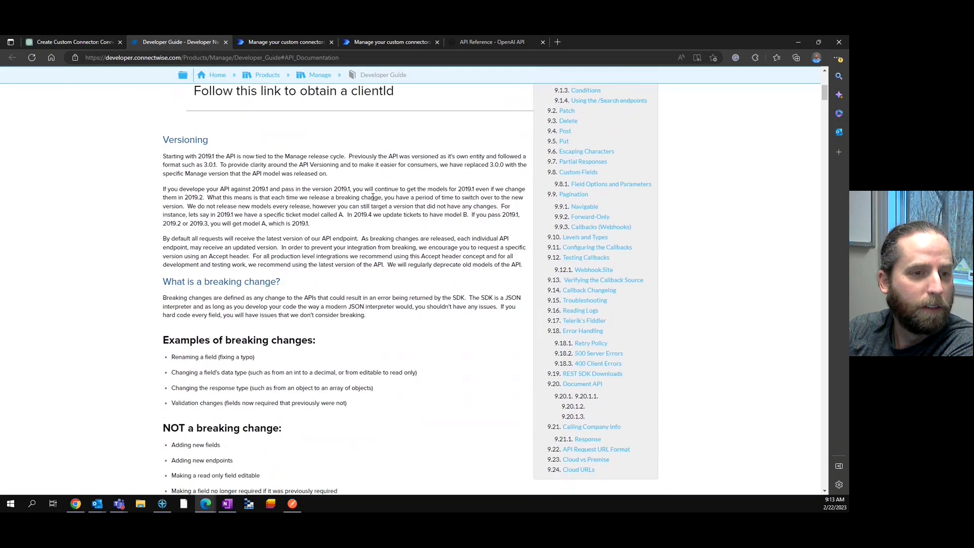
{"action": "scroll", "coordinate": [375, 198], "scroll_direction": "down", "scroll_amount": 12}
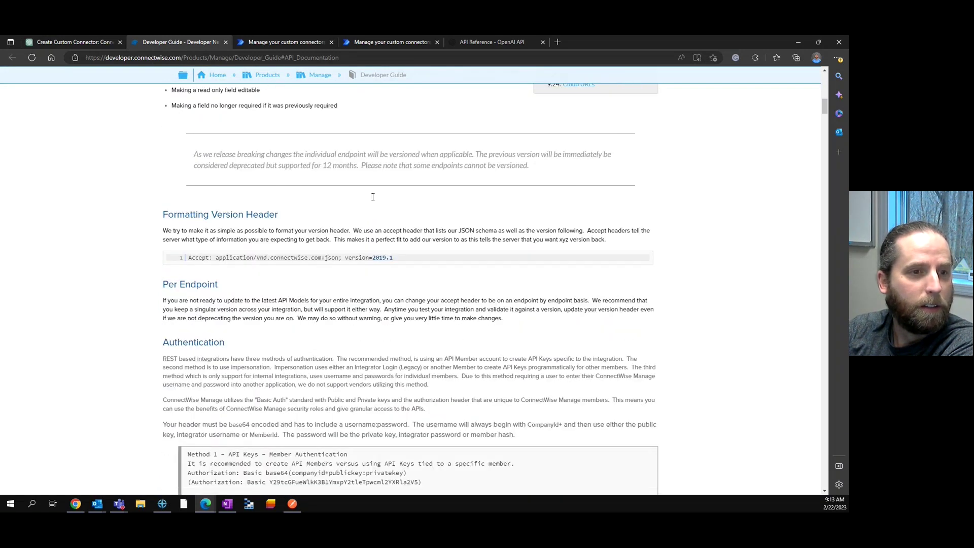
{"action": "scroll", "coordinate": [395, 204], "scroll_direction": "down", "scroll_amount": 8}
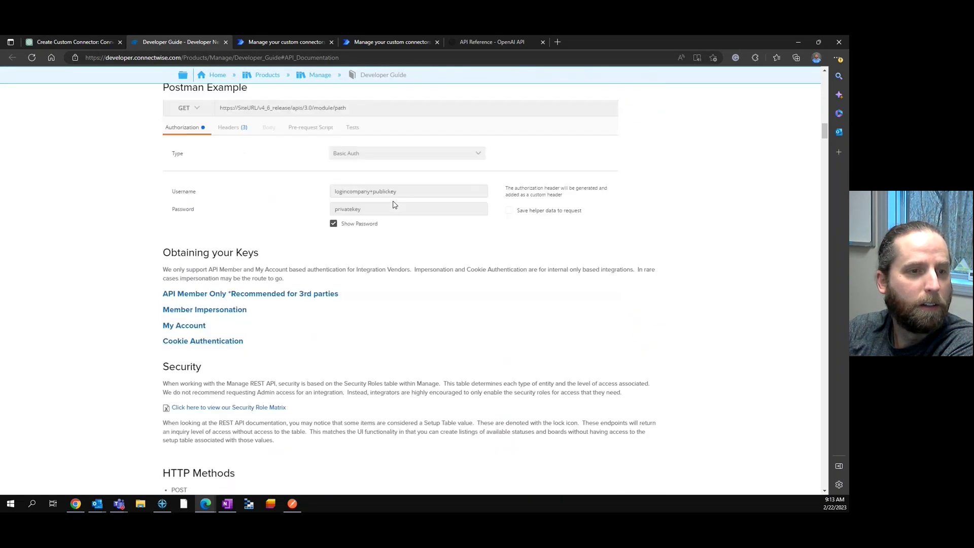
{"action": "scroll", "coordinate": [395, 205], "scroll_direction": "down", "scroll_amount": 10}
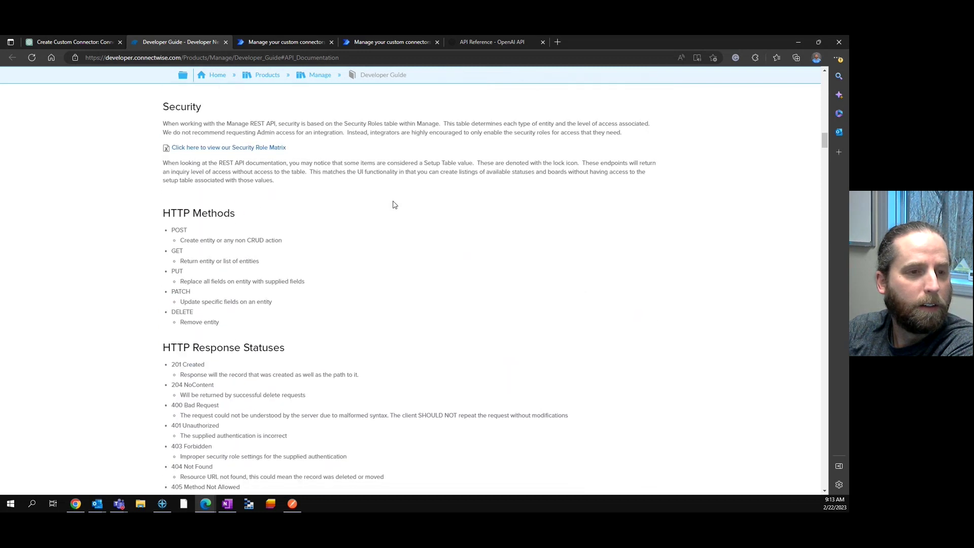
{"action": "scroll", "coordinate": [397, 204], "scroll_direction": "down", "scroll_amount": 12}
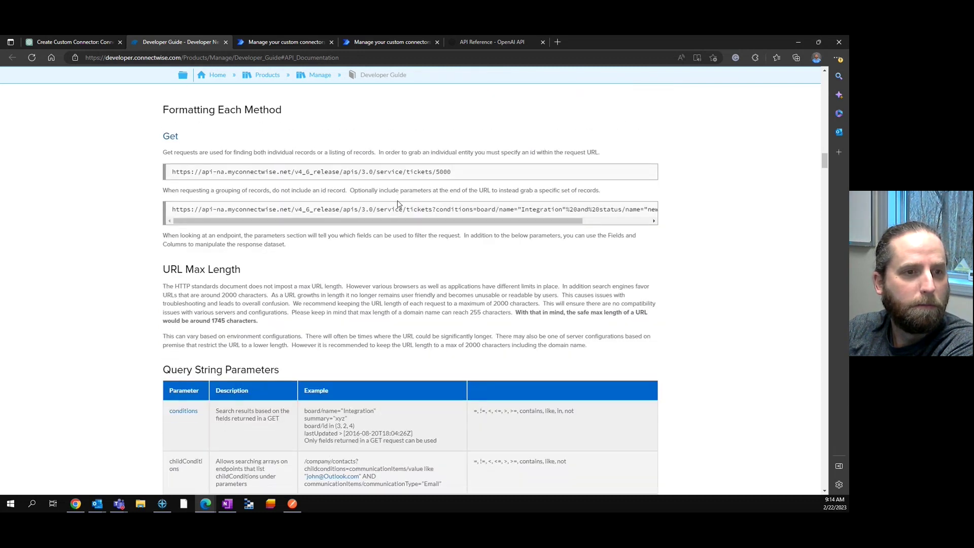
{"action": "scroll", "coordinate": [427, 213], "scroll_direction": "down", "scroll_amount": 12}
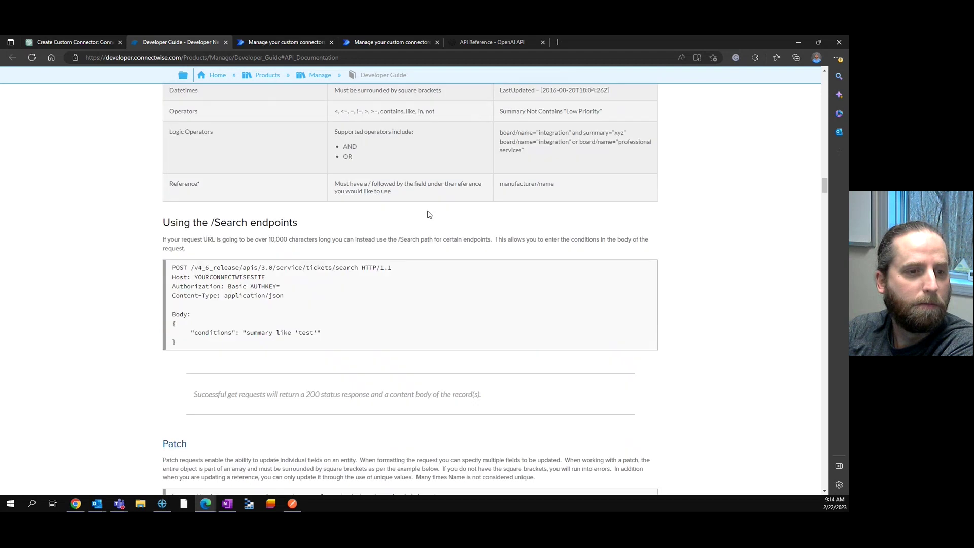
{"action": "scroll", "coordinate": [427, 213], "scroll_direction": "down", "scroll_amount": 10}
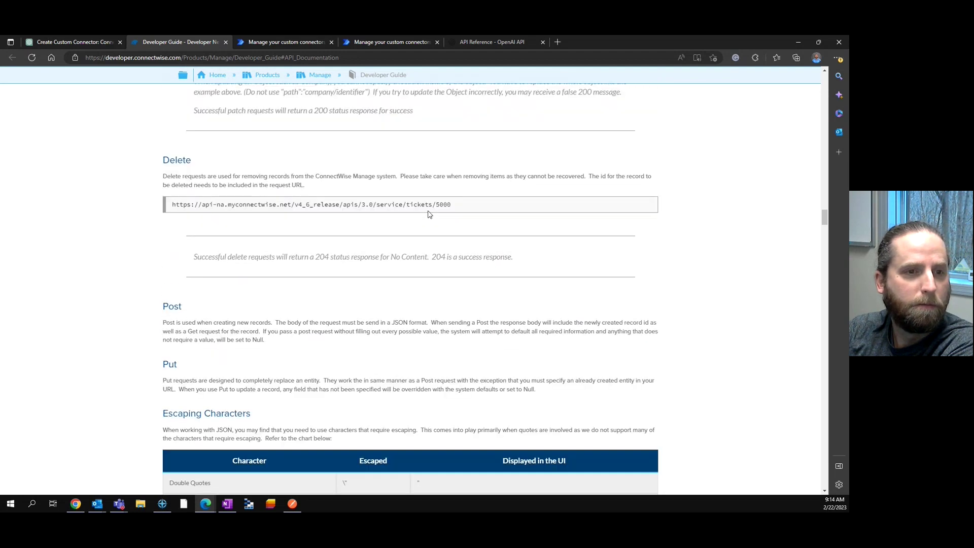
{"action": "left_click_drag", "start_coordinate": [824, 229], "coordinate": [806, 474]}
- Close the ConnectWise Developer Guide and copy ChatGPT's JSON code
{"action": "left_click", "coordinate": [76, 41]}
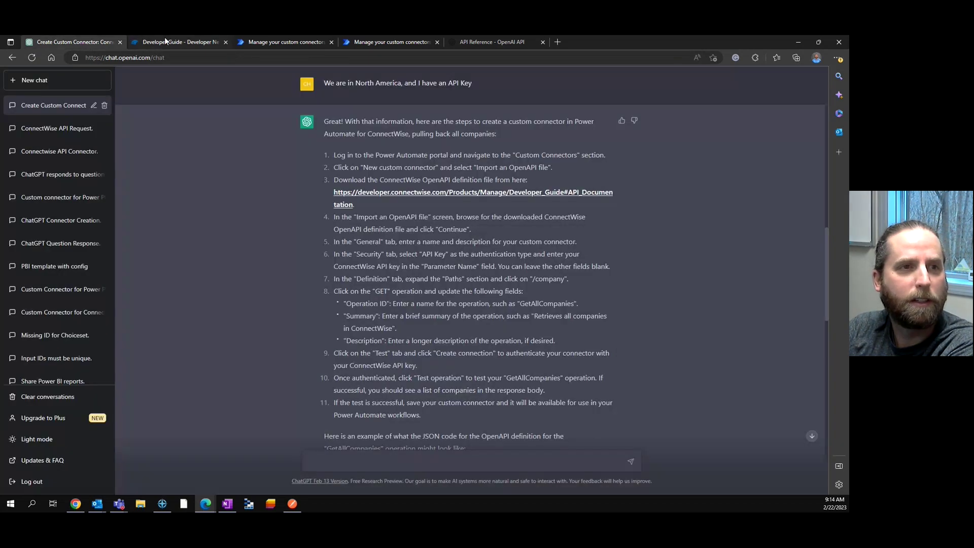
{"action": "left_click", "coordinate": [226, 41]}
{"action": "scroll", "coordinate": [459, 259], "scroll_direction": "down", "scroll_amount": 5}
{"action": "scroll", "coordinate": [509, 217], "scroll_direction": "down", "scroll_amount": 3}
{"action": "scroll", "coordinate": [585, 263], "scroll_direction": "up", "scroll_amount": 4}
{"action": "left_click", "coordinate": [592, 278]}
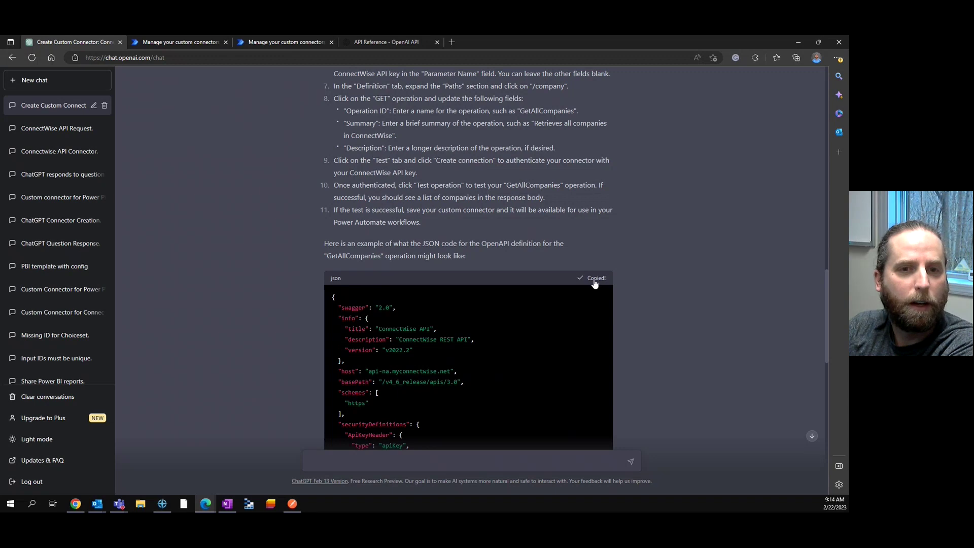
- Replace Demo 10's Swagger definition with the copied JSON, then review the Security and Definition steps
{"action": "left_click", "coordinate": [173, 41]}
{"action": "left_click", "coordinate": [474, 104]}
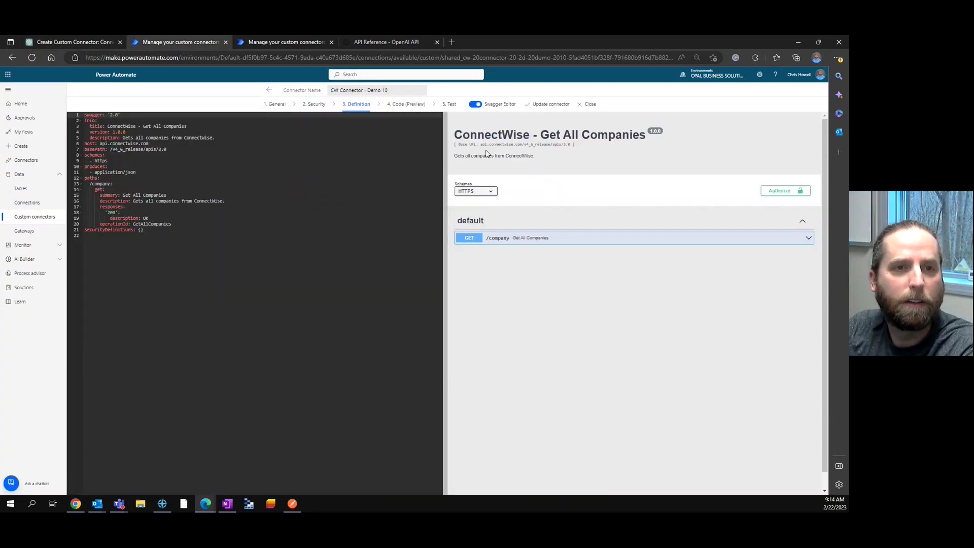
{"action": "key", "text": "ctrl+a"}
{"action": "key", "text": "ctrl+v"}
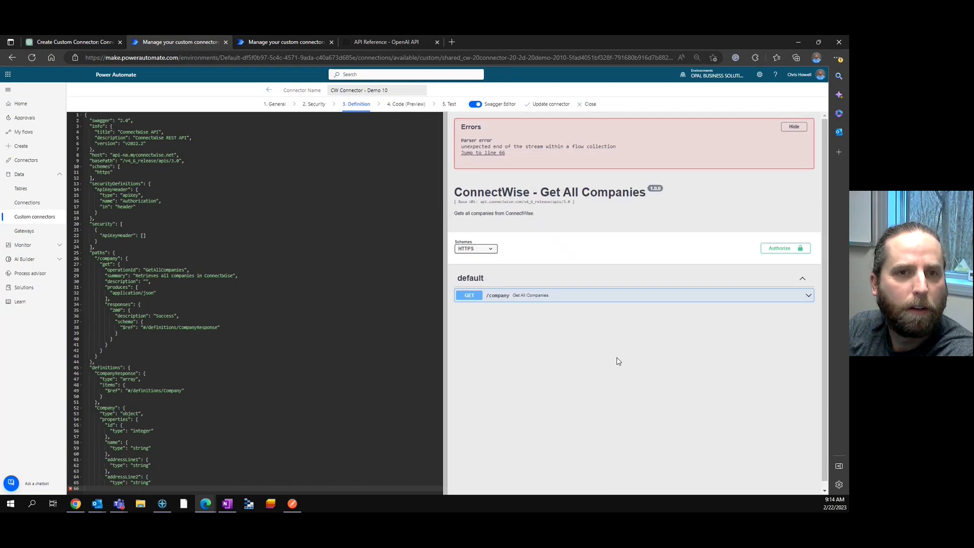
{"action": "left_click", "coordinate": [315, 105]}
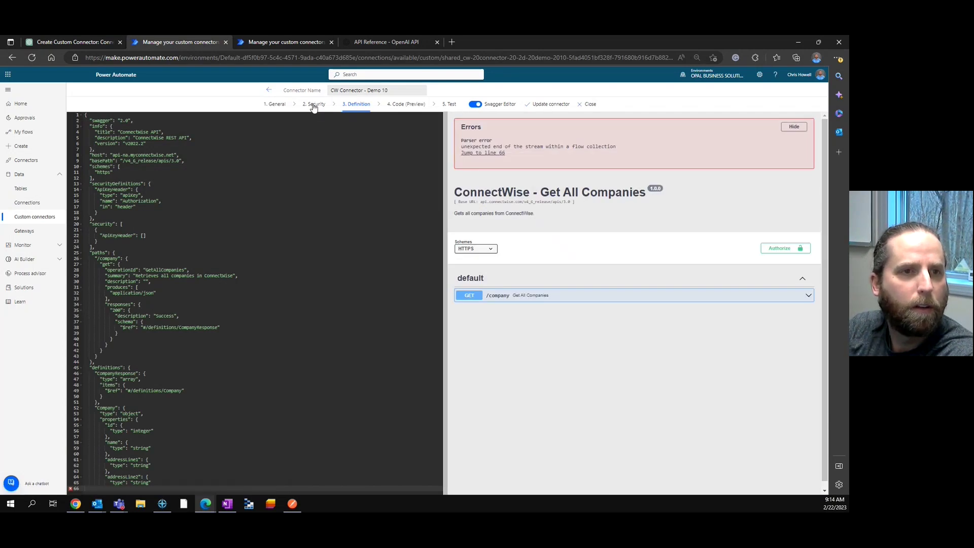
{"action": "left_click", "coordinate": [364, 104]}
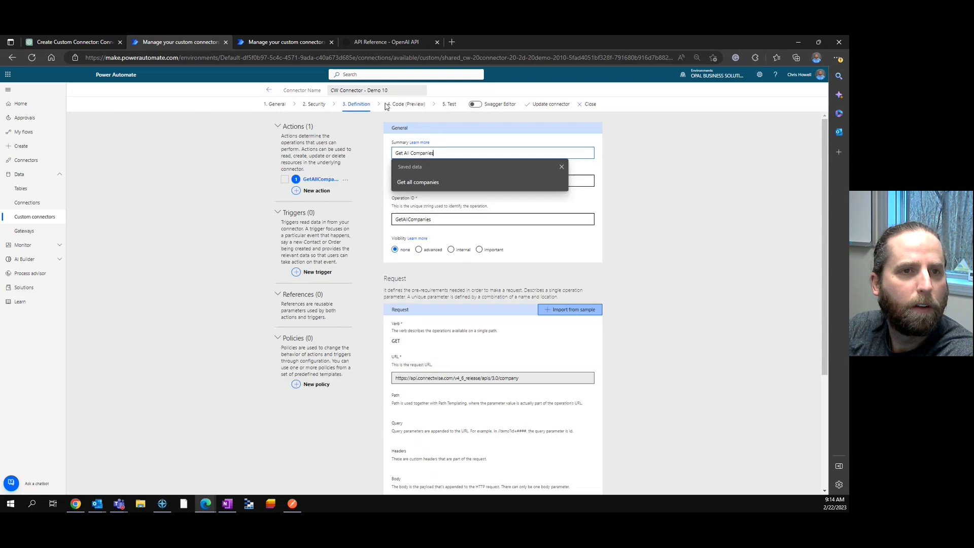
{"action": "left_click", "coordinate": [652, 343]}
{"action": "scroll", "coordinate": [654, 330], "scroll_direction": "down", "scroll_amount": 3}
{"action": "scroll", "coordinate": [654, 331], "scroll_direction": "up", "scroll_amount": 3}
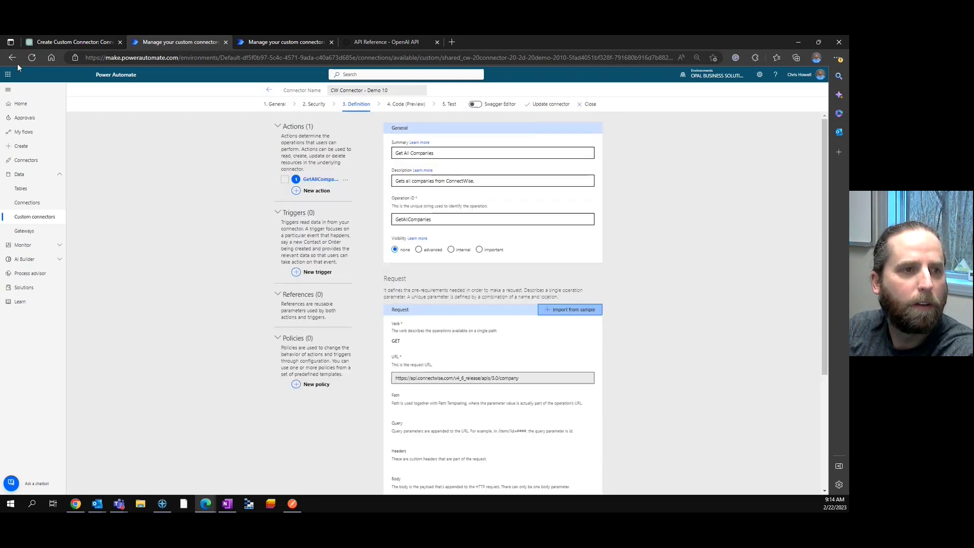
- Create a blank custom connector named CW Connector Demo 11
{"action": "left_click", "coordinate": [50, 217]}
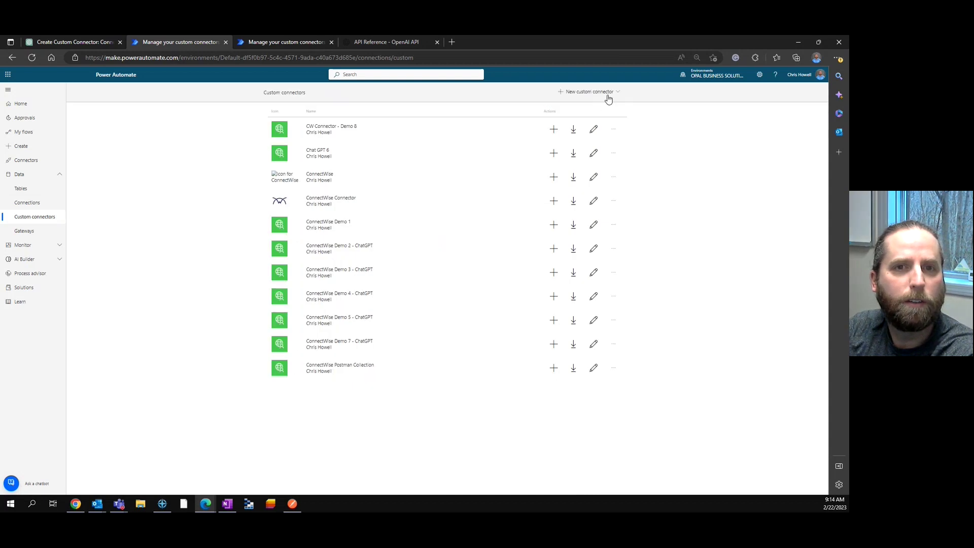
{"action": "left_click", "coordinate": [618, 93]}
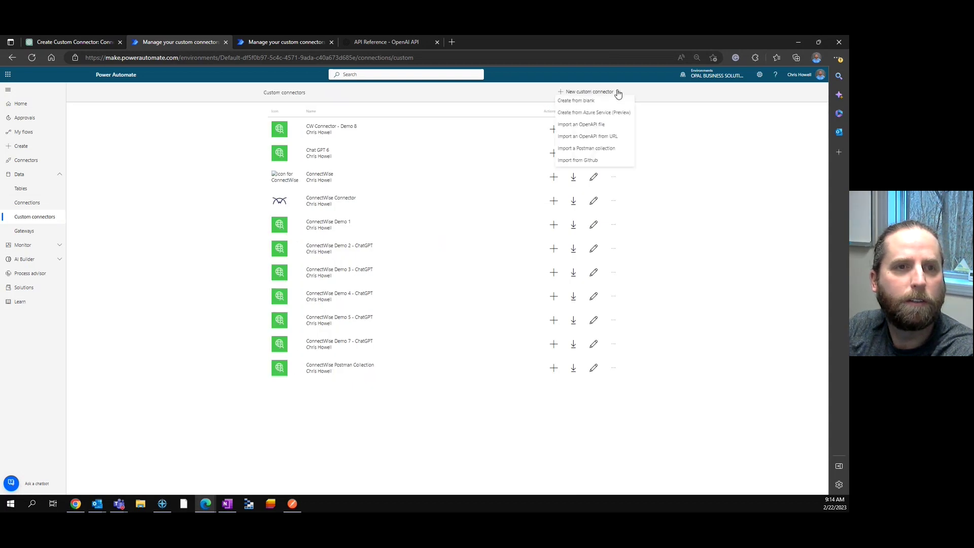
{"action": "left_click", "coordinate": [592, 102]}
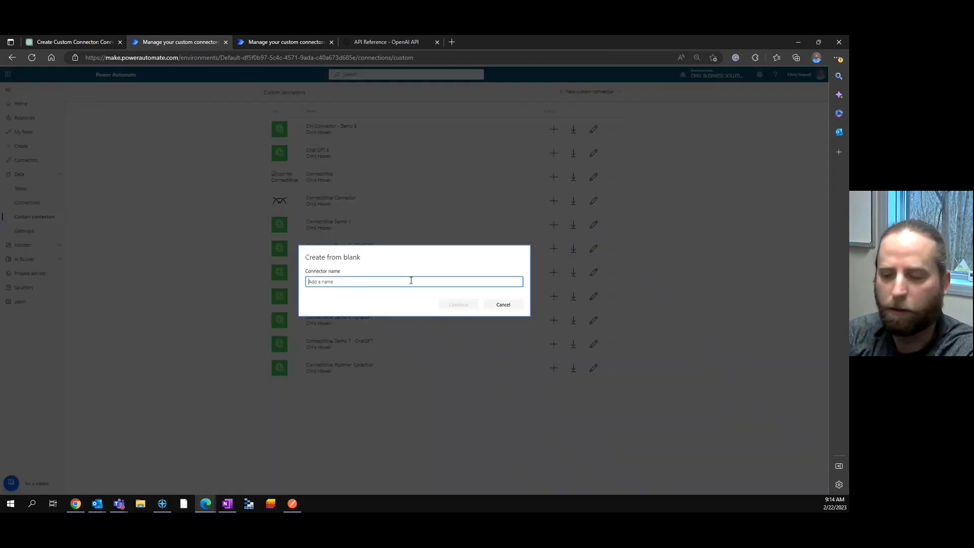
{"action": "type", "text": "Co"}
{"action": "type", "text": " Conne"}
{"action": "type", "text": "ctor Demo 11"}
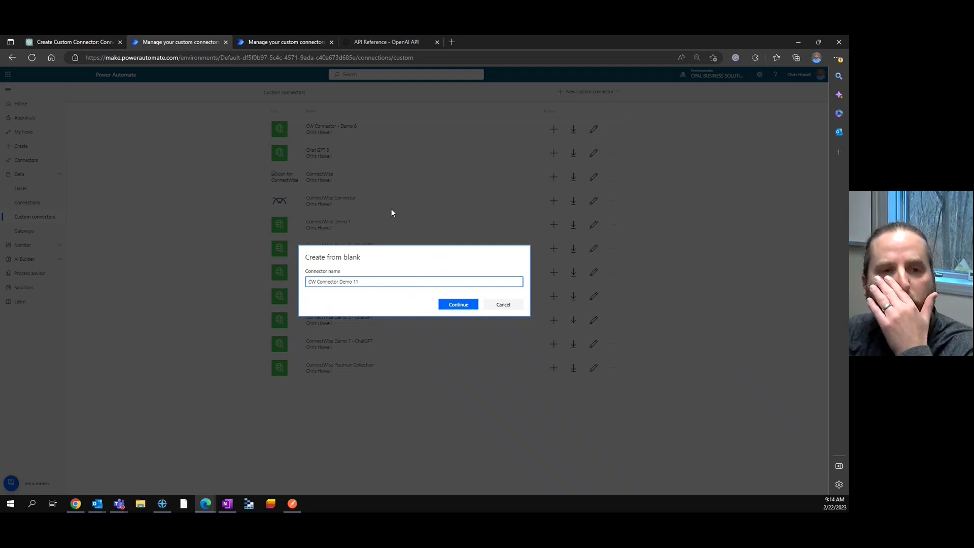
{"action": "left_click", "coordinate": [458, 304]}
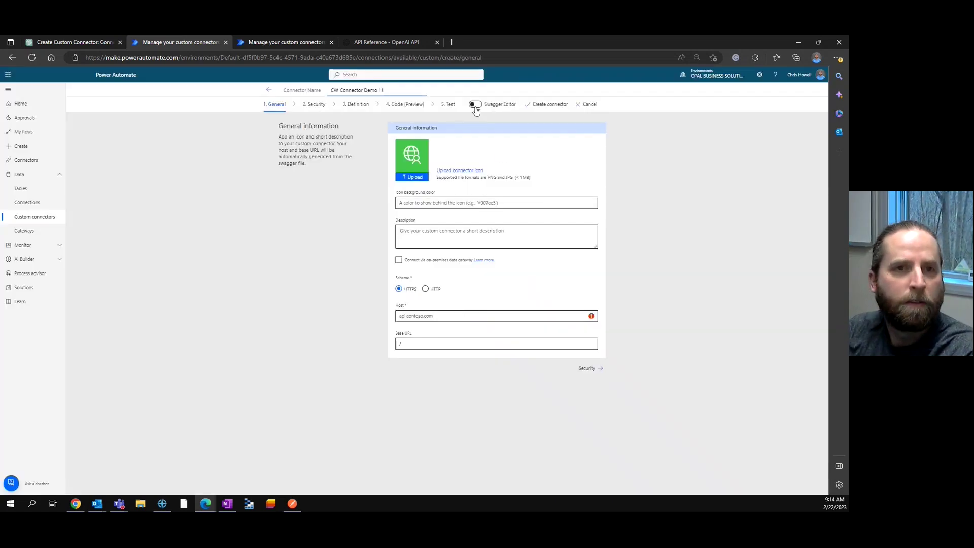
- Paste ChatGPT's ConnectWise JSON over Demo 11's Swagger code, including on the Definition step
{"action": "left_click", "coordinate": [475, 104]}
{"action": "key", "text": "ctrl+a"}
{"action": "key", "text": "ctrl+v"}
{"action": "key", "text": "ctrl+a"}
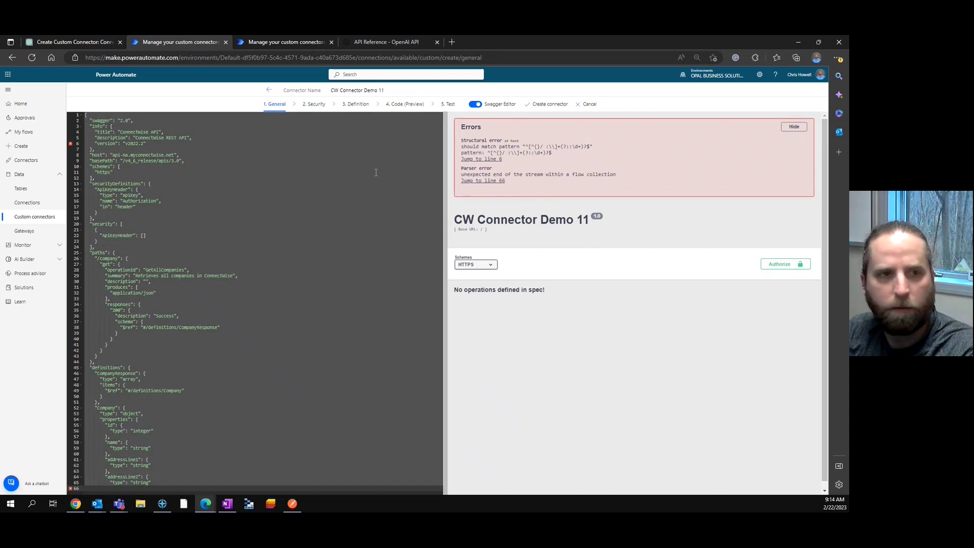
{"action": "left_click", "coordinate": [354, 104]}
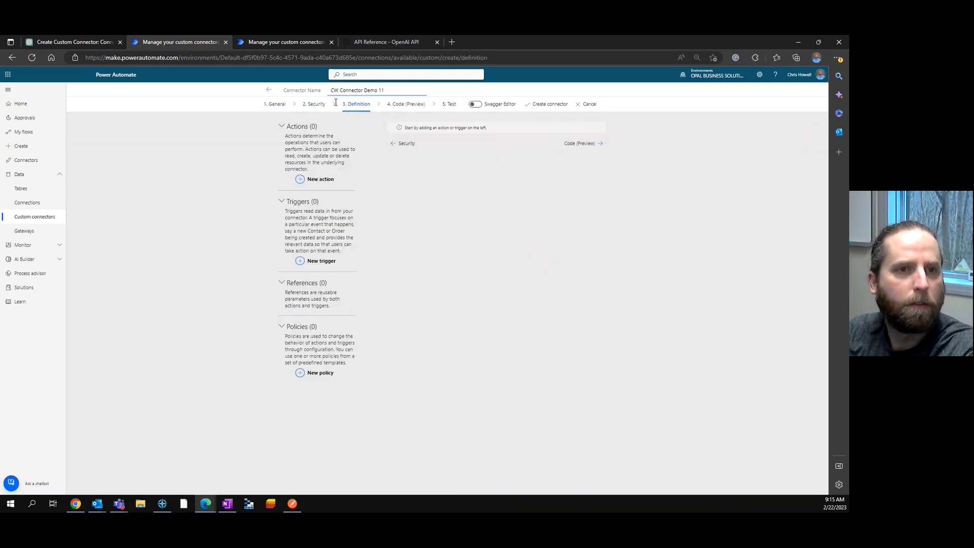
{"action": "left_click", "coordinate": [476, 105]}
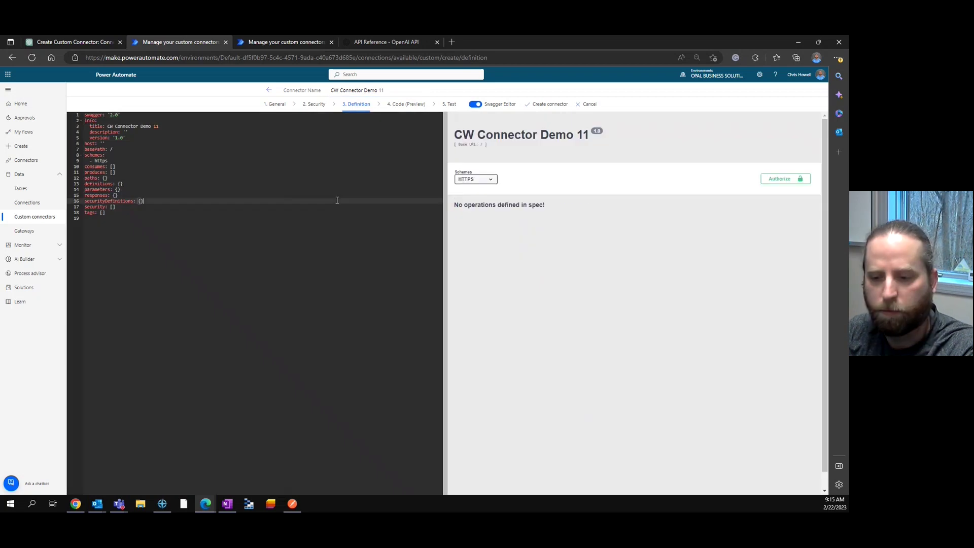
{"action": "key", "text": "ctrl+a"}
{"action": "key", "text": "ctrl+v"}
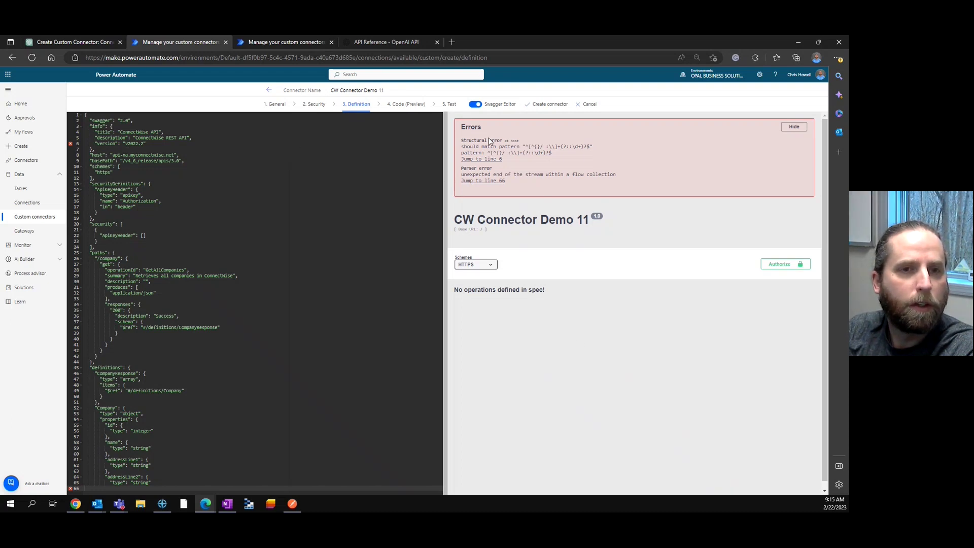
- Delete the flagged version entry on line 6 and jump to the parser error on line 65
{"action": "left_click", "coordinate": [198, 143]}
{"action": "left_click_drag", "start_coordinate": [196, 143], "coordinate": [191, 140]}
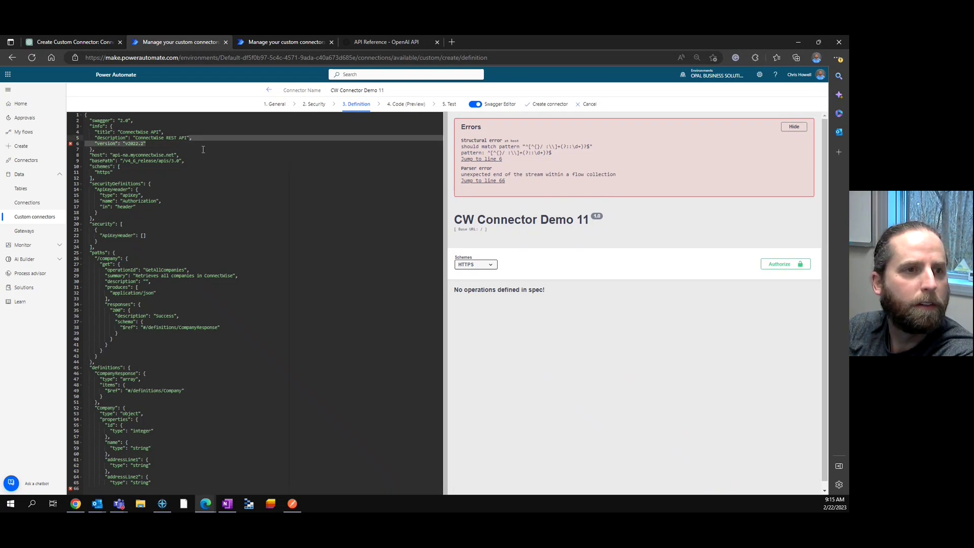
{"action": "key", "text": "BackSpace"}
{"action": "left_click", "coordinate": [227, 166]}
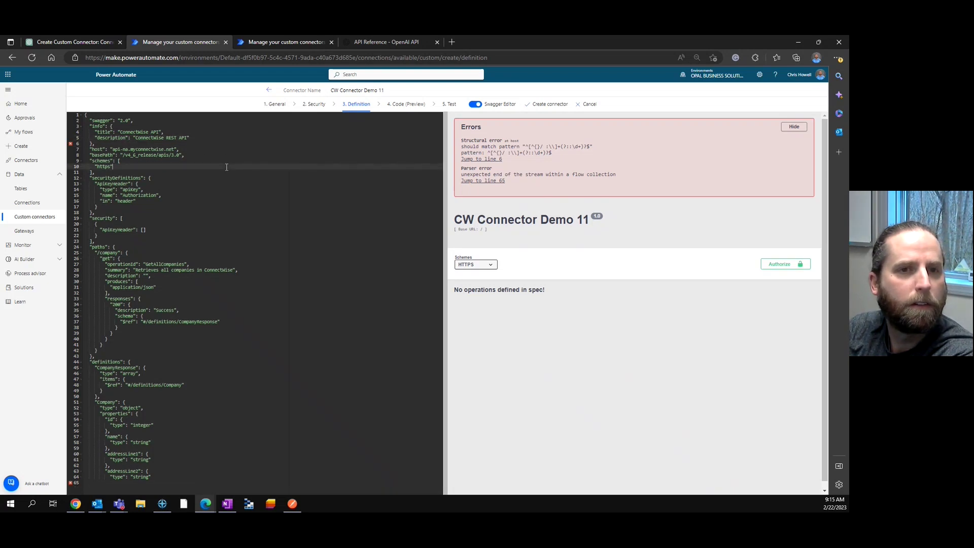
{"action": "left_click", "coordinate": [484, 181]}
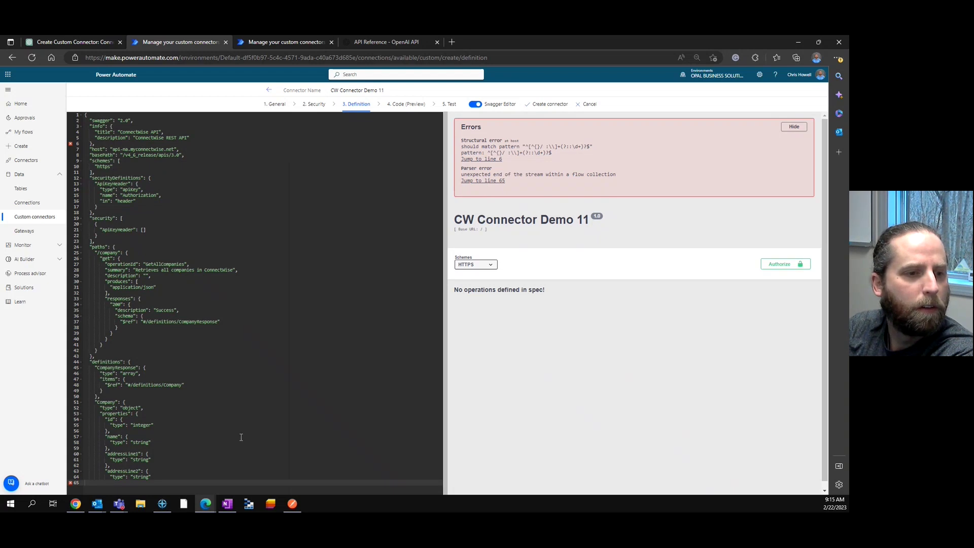
- Return to ChatGPT and review its earlier step-by-step reply
{"action": "left_click", "coordinate": [95, 45]}
{"action": "scroll", "coordinate": [461, 357], "scroll_direction": "up", "scroll_amount": 15}
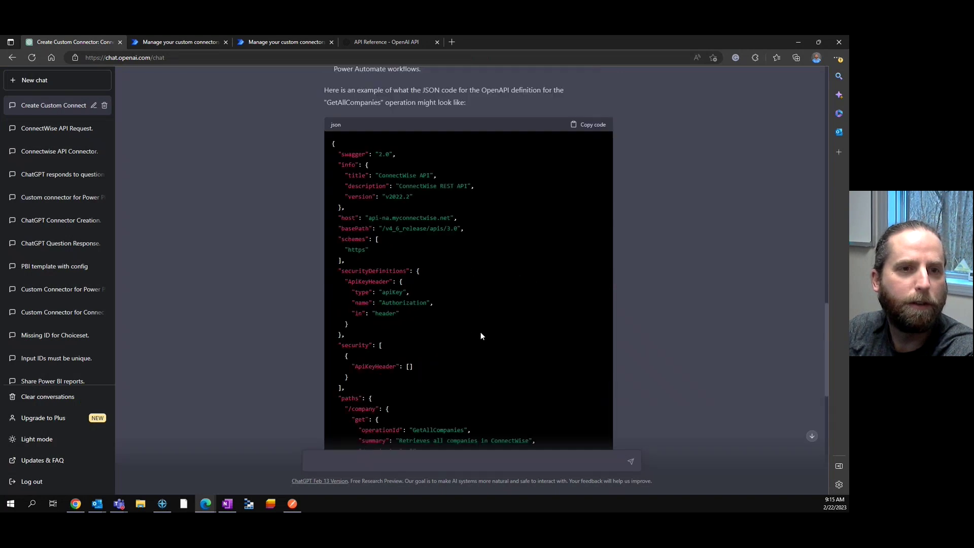
{"action": "scroll", "coordinate": [486, 302], "scroll_direction": "up", "scroll_amount": 5}
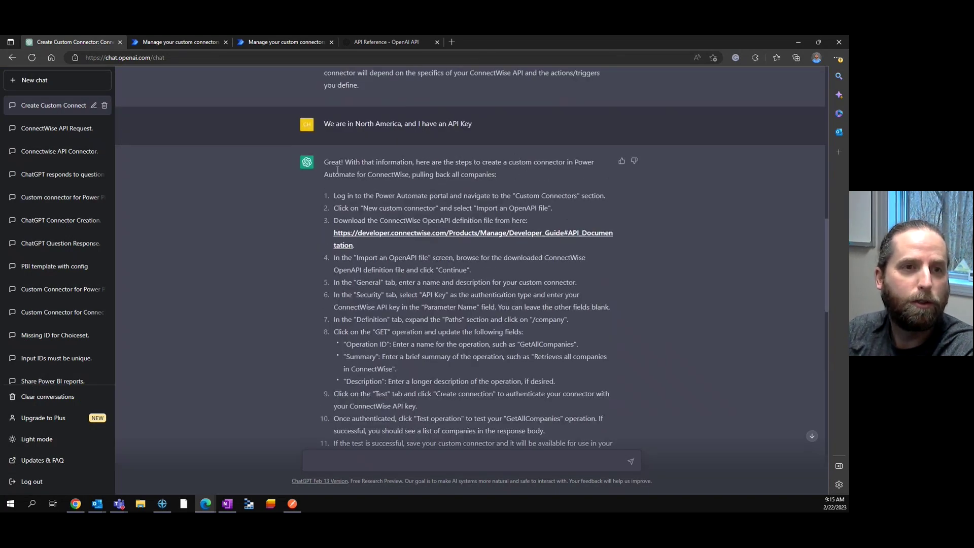
{"action": "left_click_drag", "start_coordinate": [323, 161], "coordinate": [614, 432]}
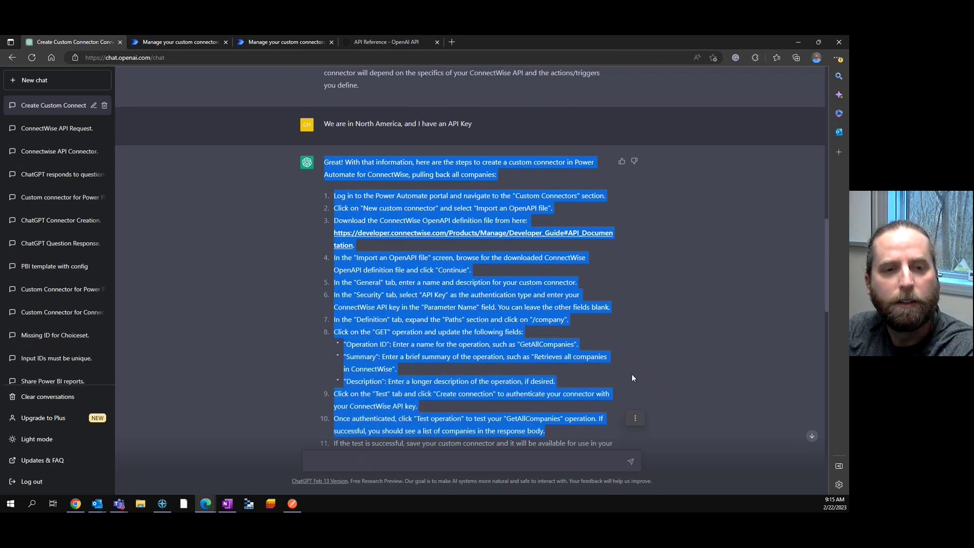
{"action": "scroll", "coordinate": [632, 373], "scroll_direction": "down", "scroll_amount": 6}
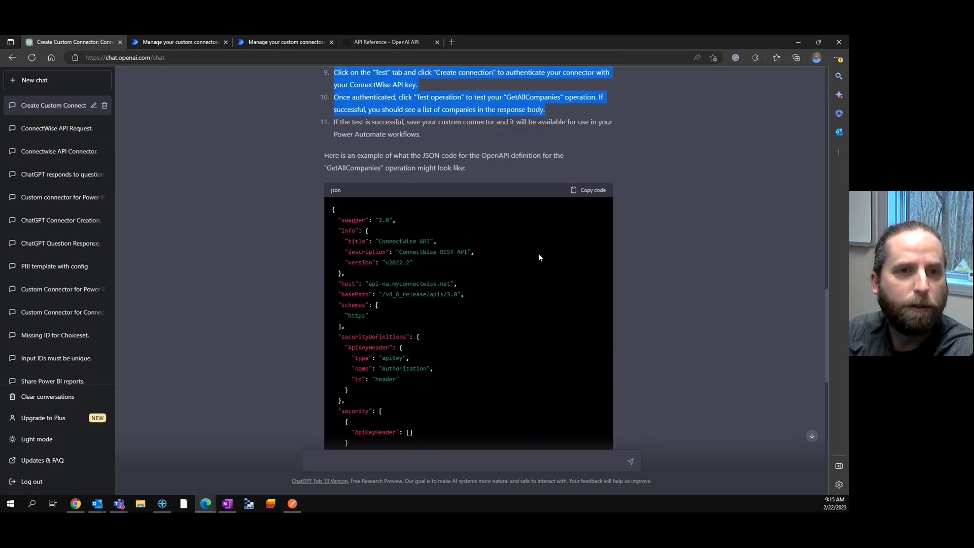
{"action": "scroll", "coordinate": [537, 254], "scroll_direction": "down", "scroll_amount": 12}
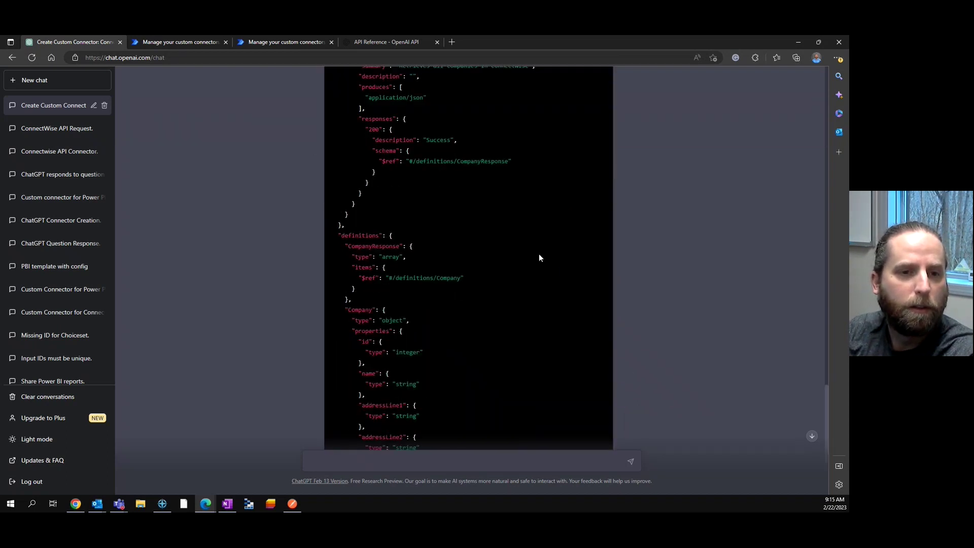
{"action": "scroll", "coordinate": [560, 288], "scroll_direction": "up", "scroll_amount": 18}
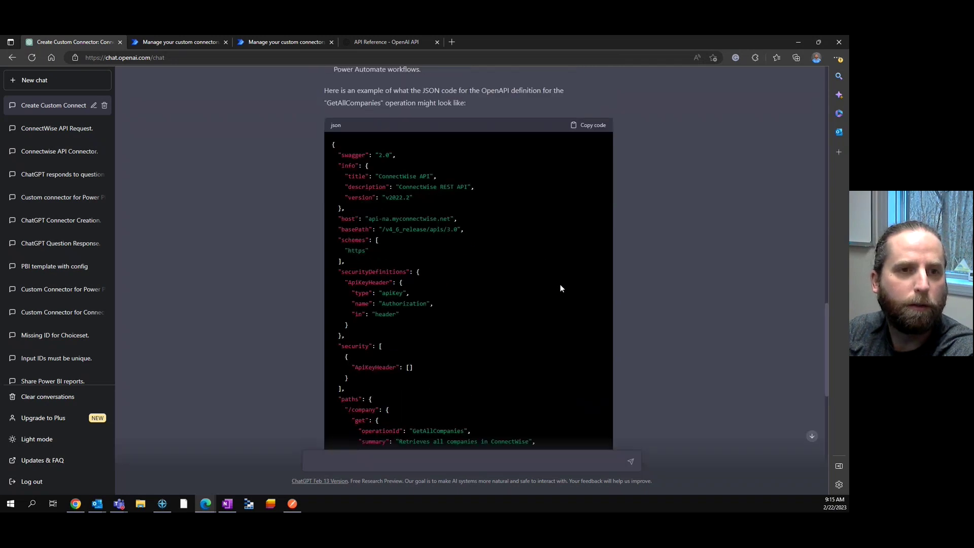
- Resubmit the North America API key message and copy the regenerated JSON
{"action": "left_click_drag", "start_coordinate": [475, 124], "coordinate": [328, 131]}
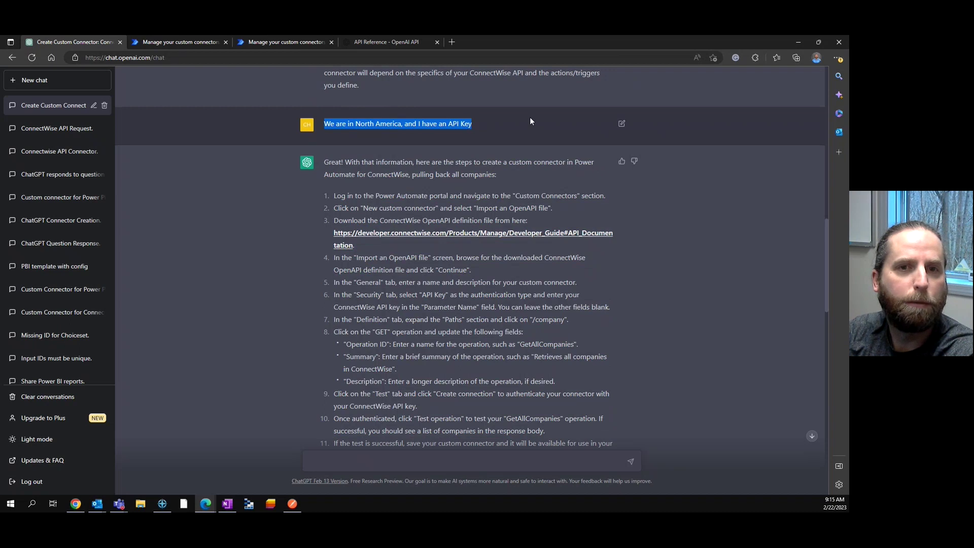
{"action": "left_click", "coordinate": [621, 123]}
{"action": "left_click", "coordinate": [449, 147]}
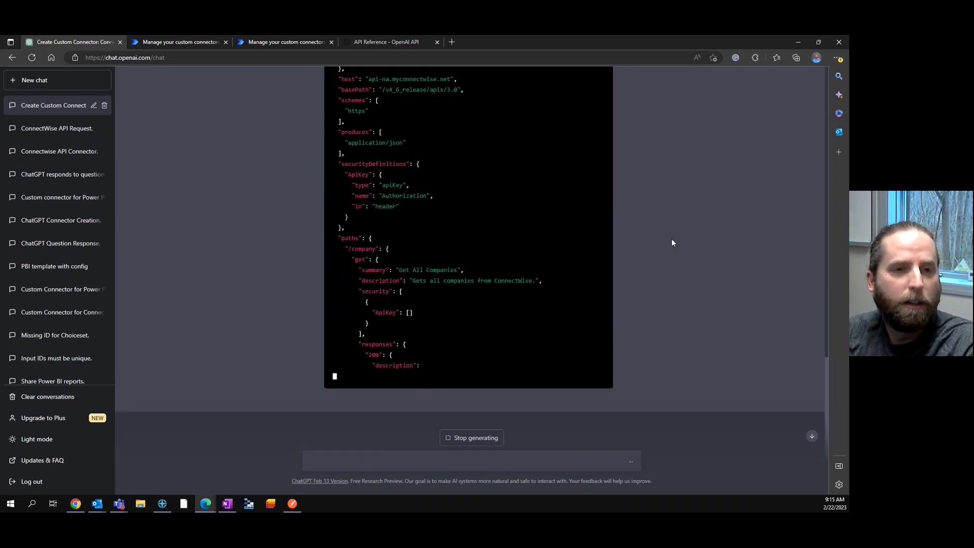
{"action": "scroll", "coordinate": [680, 248], "scroll_direction": "up", "scroll_amount": 5}
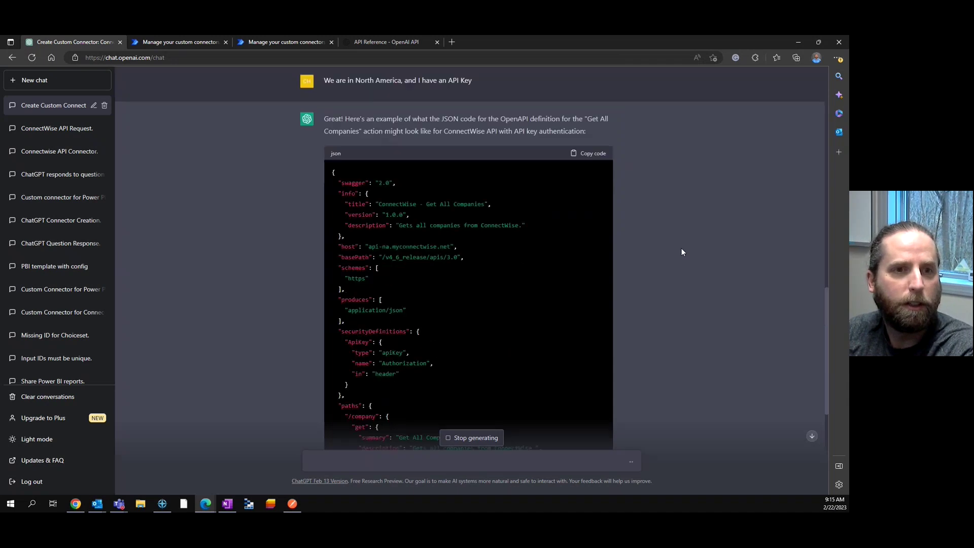
{"action": "left_click", "coordinate": [590, 153]}
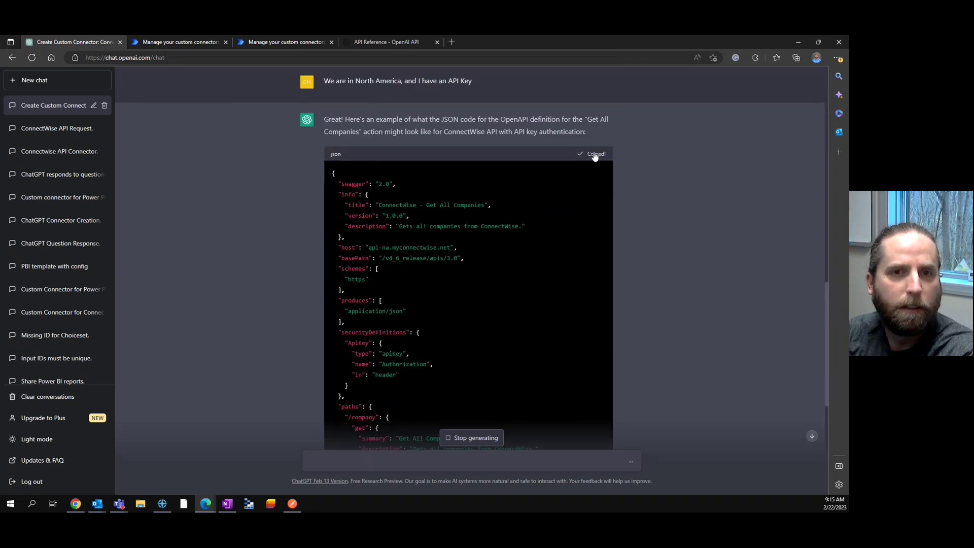
- Paste the new JSON into Demo 11, convert it to YAML, and inspect the na request URL
{"action": "left_click", "coordinate": [188, 46]}
{"action": "left_click", "coordinate": [375, 148]}
{"action": "key", "text": "ctrl+a"}
{"action": "key", "text": "ctrl+v"}
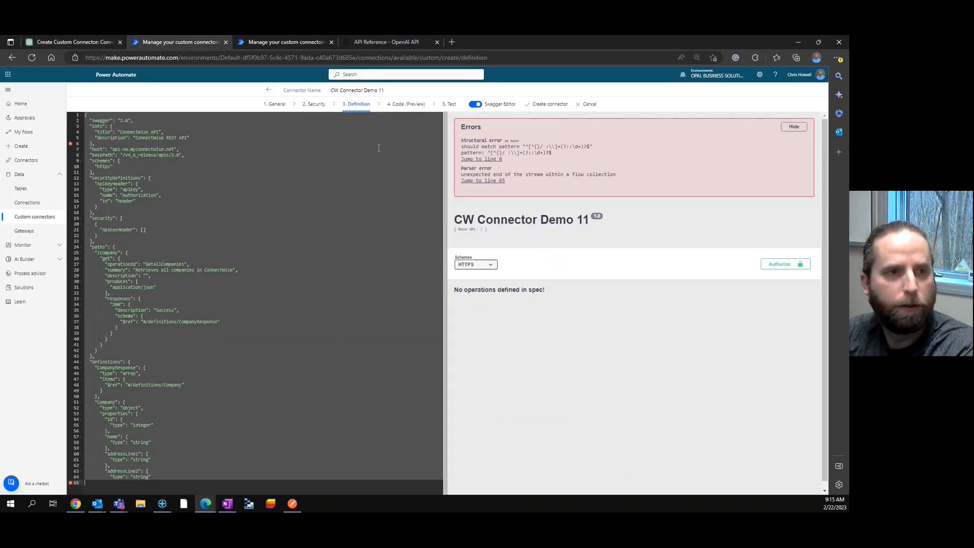
{"action": "left_click", "coordinate": [457, 104]}
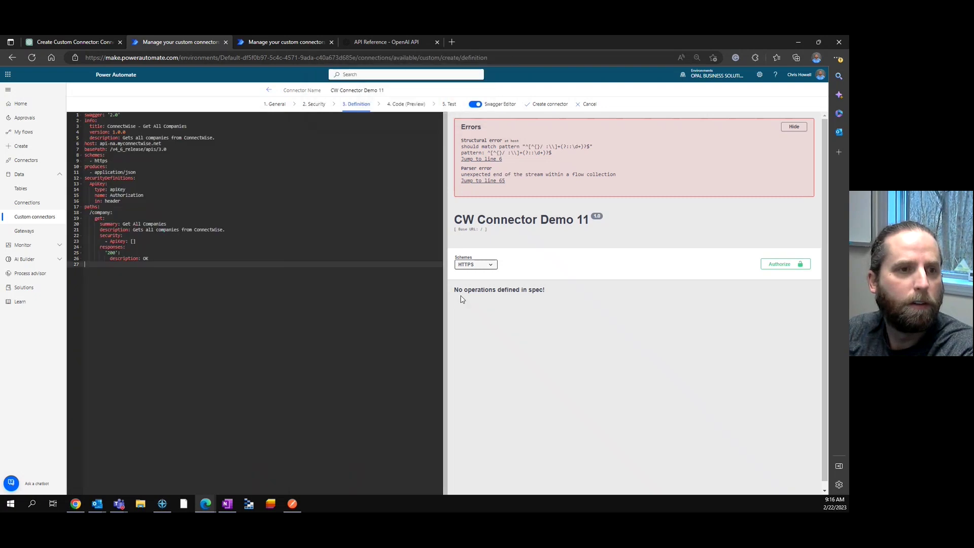
{"action": "left_click", "coordinate": [317, 104]}
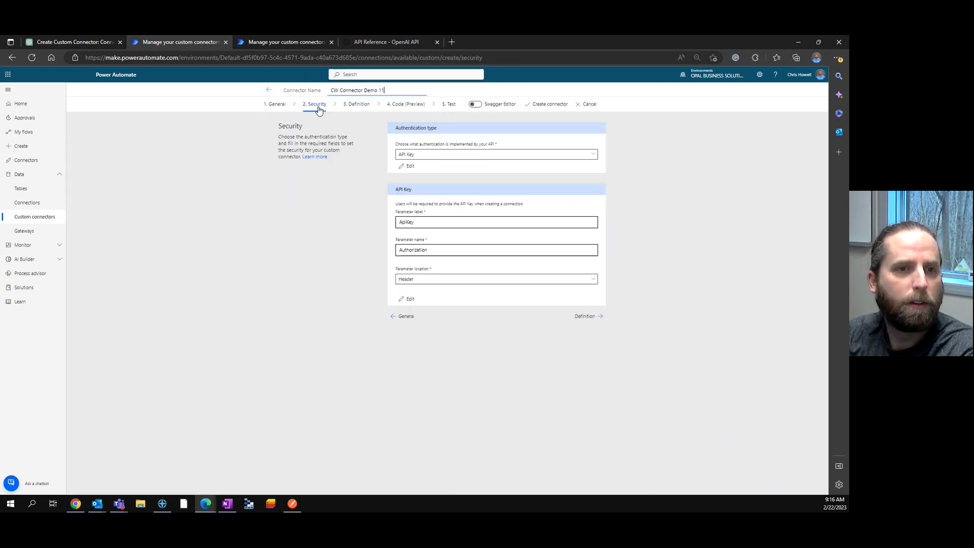
{"action": "left_click", "coordinate": [364, 106]}
{"action": "scroll", "coordinate": [604, 296], "scroll_direction": "down", "scroll_amount": 3}
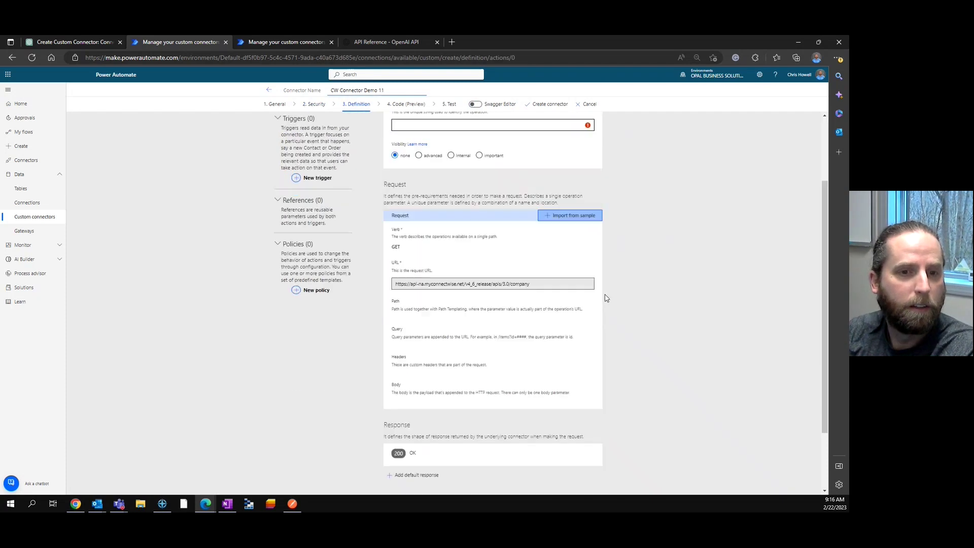
{"action": "scroll", "coordinate": [578, 281], "scroll_direction": "up", "scroll_amount": 1}
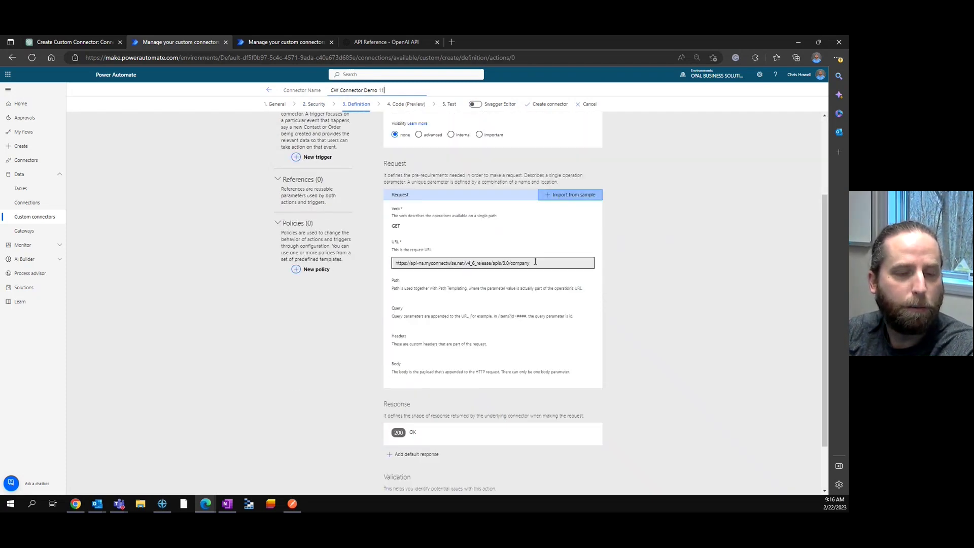
{"action": "double_click", "coordinate": [420, 263]}
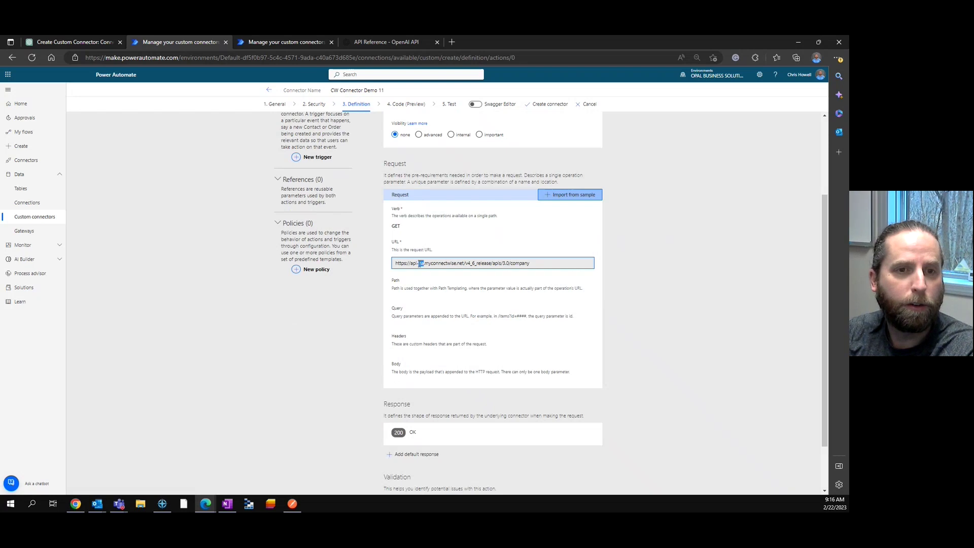
- Ask ChatGPT "isn't the endpoint companies?"
{"action": "left_click", "coordinate": [101, 41]}
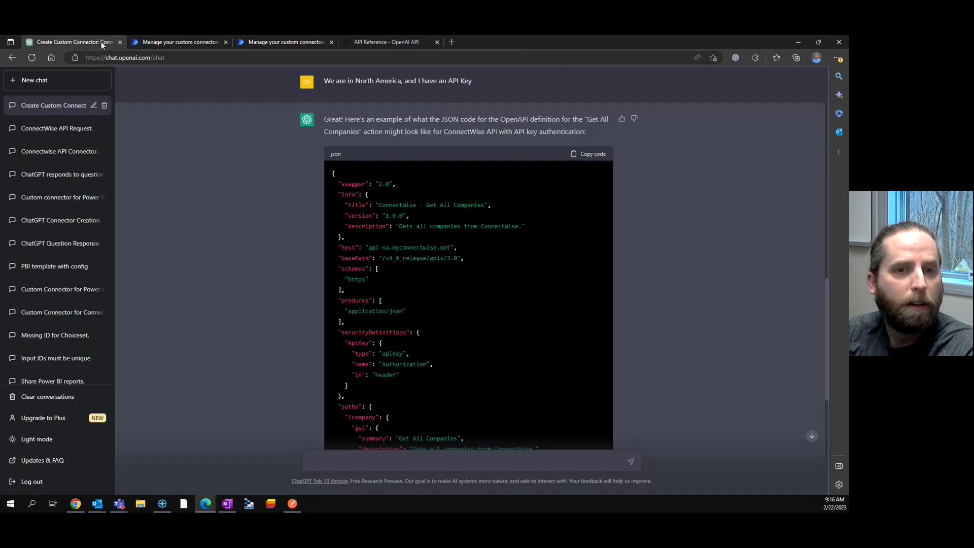
{"action": "scroll", "coordinate": [469, 354], "scroll_direction": "down", "scroll_amount": 10}
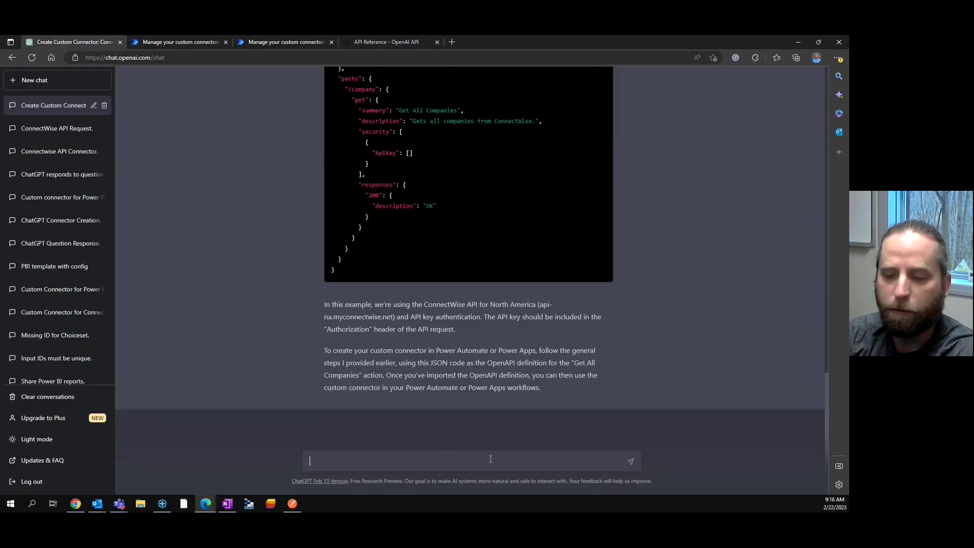
{"action": "type", "text": "isn't th"}
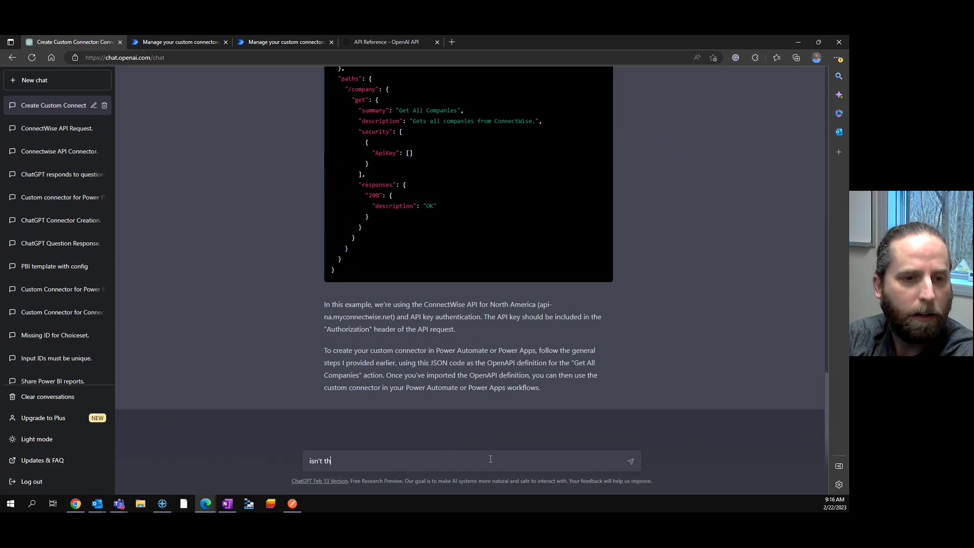
{"action": "type", "text": "e endpoint "}
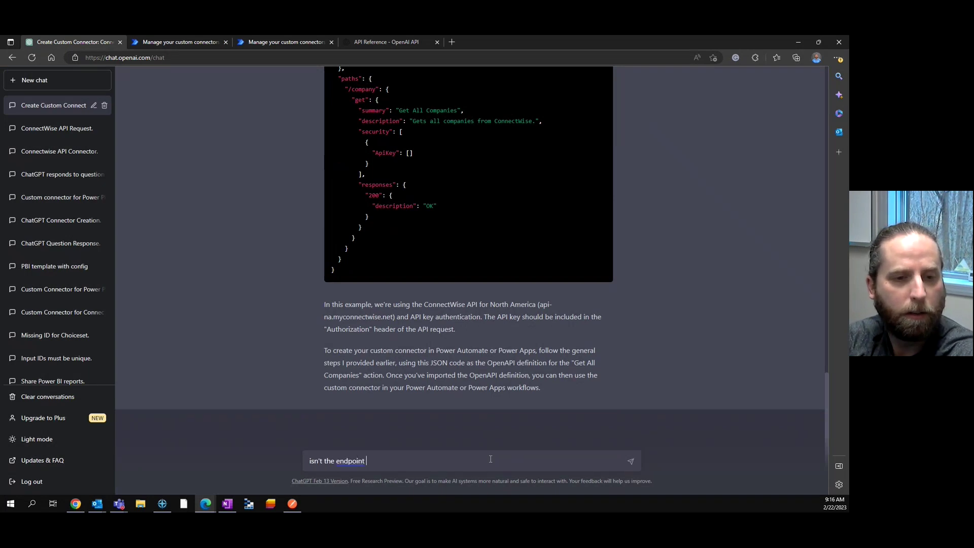
{"action": "type", "text": "companies?"}
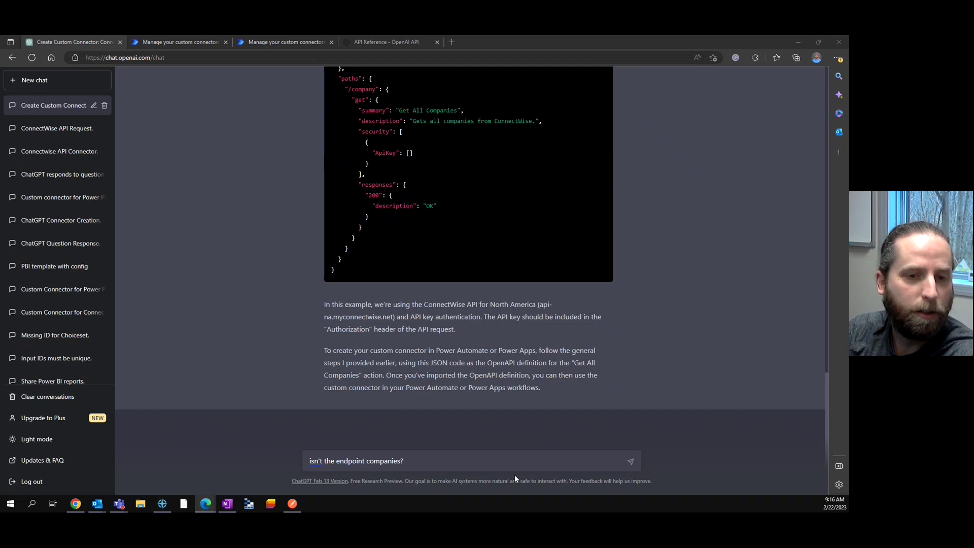
{"action": "key", "text": "Return"}
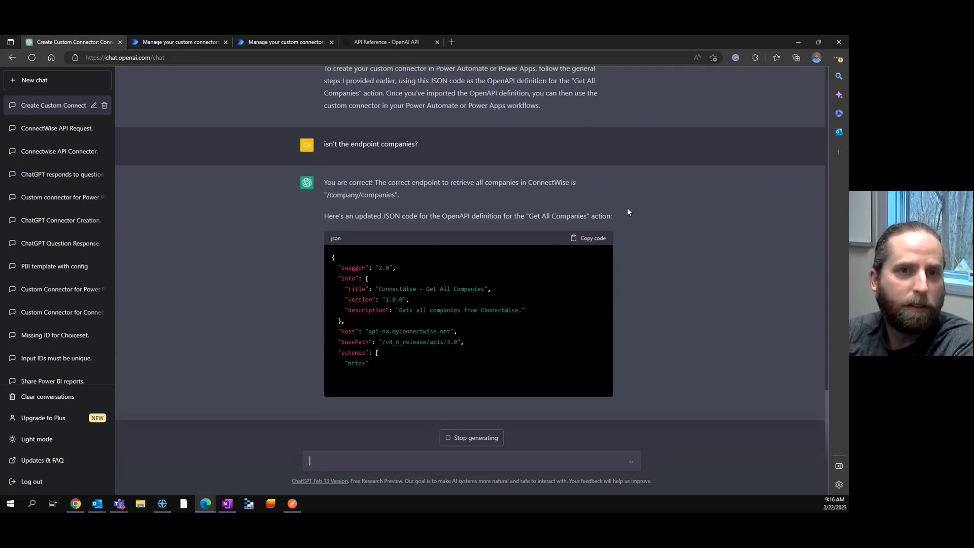
- Copy the corrected JSON using /company/companies and go back to Power Automate
{"action": "scroll", "coordinate": [628, 208], "scroll_direction": "up", "scroll_amount": 5}
{"action": "scroll", "coordinate": [654, 248], "scroll_direction": "down", "scroll_amount": 10}
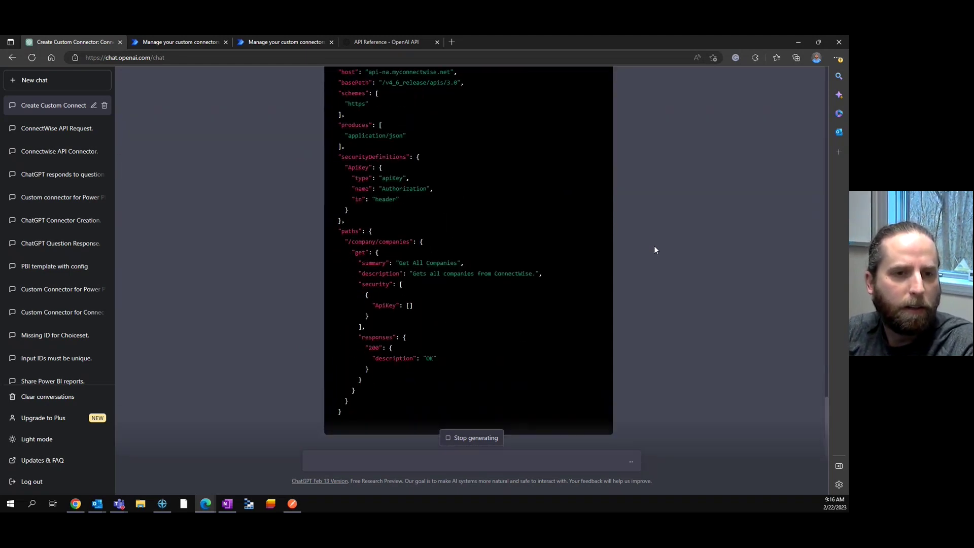
{"action": "scroll", "coordinate": [434, 337], "scroll_direction": "up", "scroll_amount": 6}
{"action": "left_click", "coordinate": [588, 221]}
{"action": "left_click", "coordinate": [176, 42]}
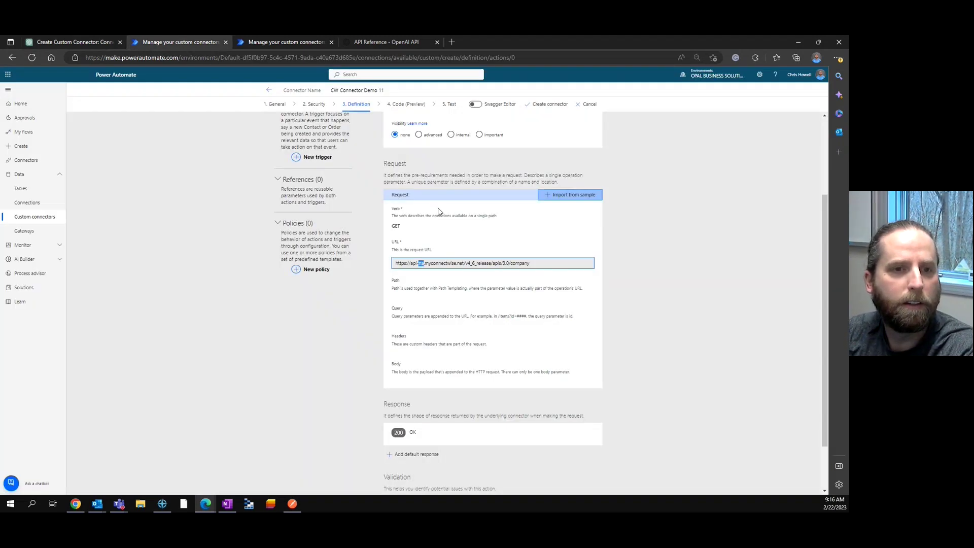
- Replace the definition with the corrected /company/companies JSON as YAML, check Security and Definition, then return to ChatGPT
{"action": "left_click", "coordinate": [476, 104]}
{"action": "key", "text": "ctrl+a"}
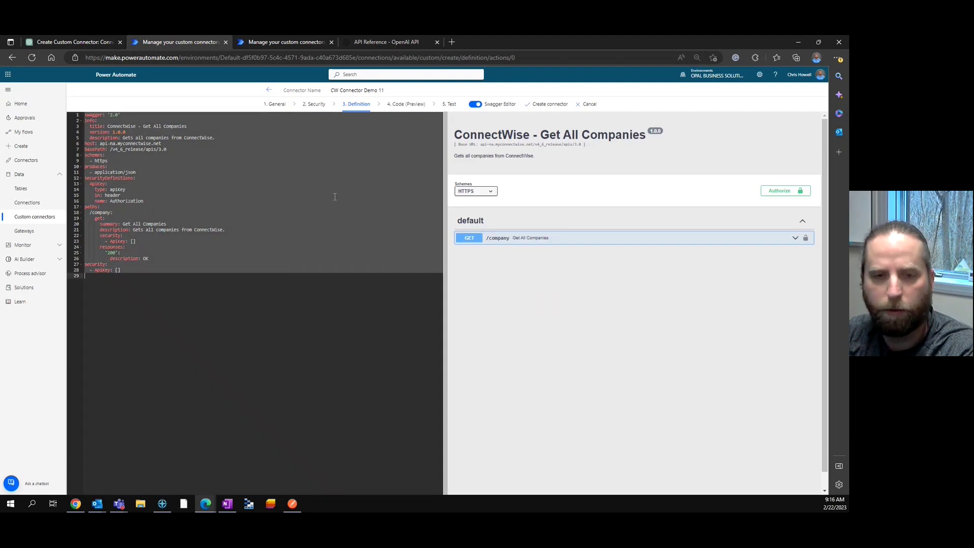
{"action": "key", "text": "ctrl+v"}
{"action": "left_click", "coordinate": [456, 106]}
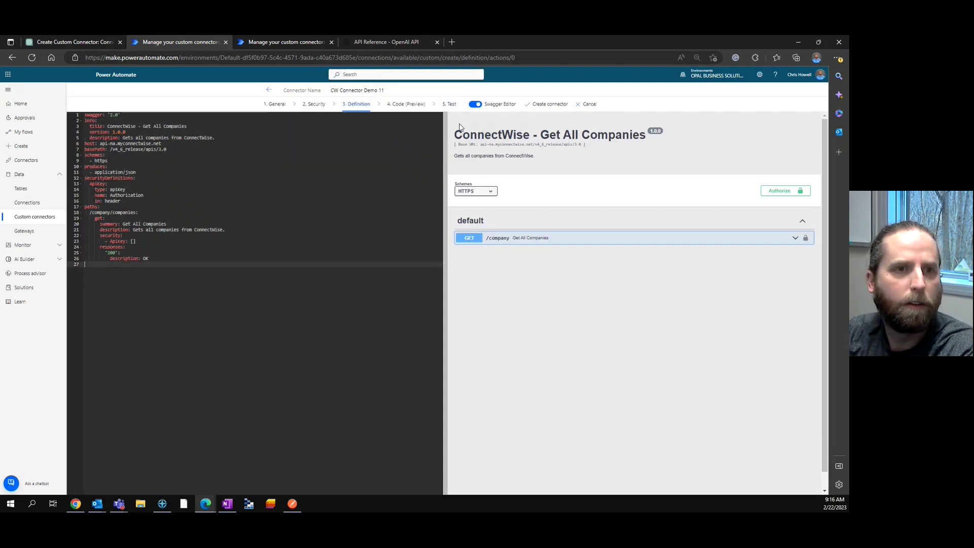
{"action": "left_click", "coordinate": [315, 105]}
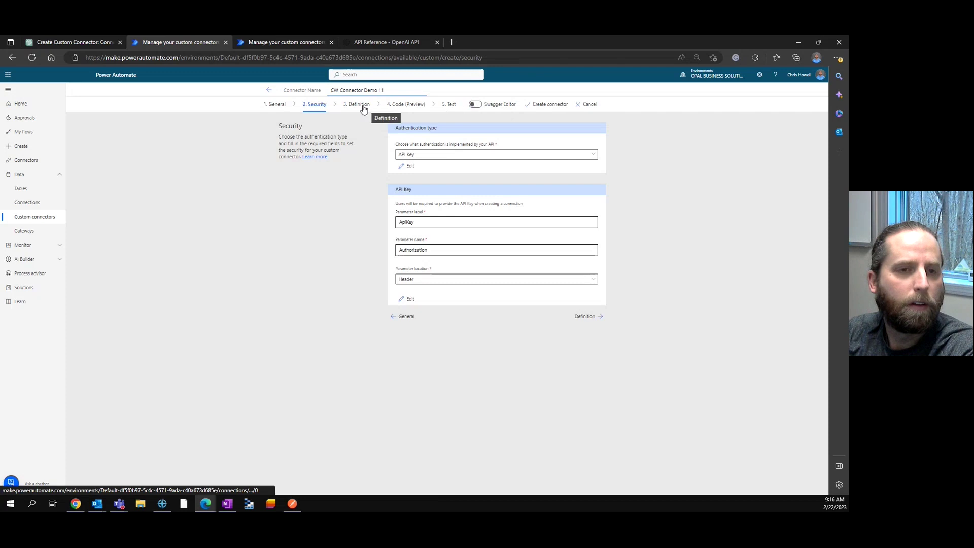
{"action": "left_click", "coordinate": [361, 107]}
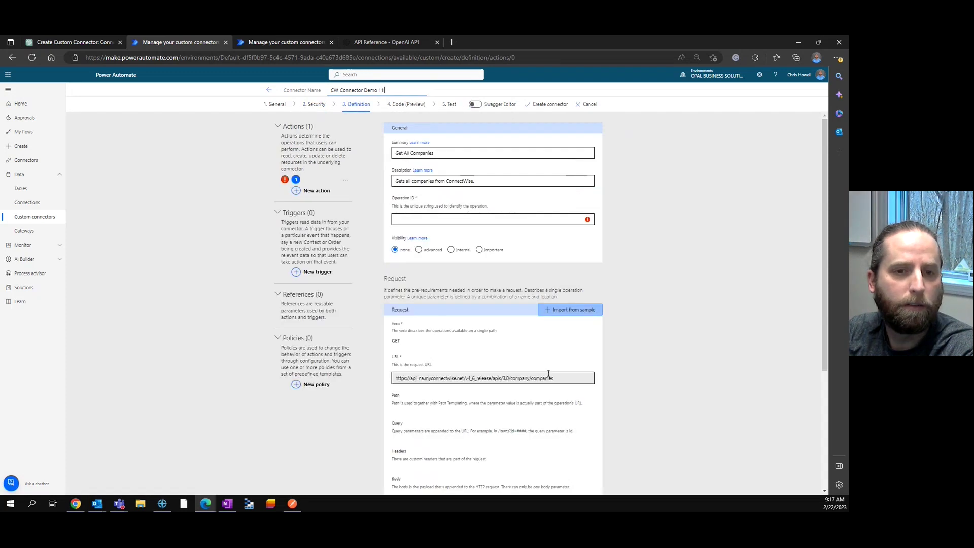
{"action": "scroll", "coordinate": [560, 380], "scroll_direction": "down", "scroll_amount": 3}
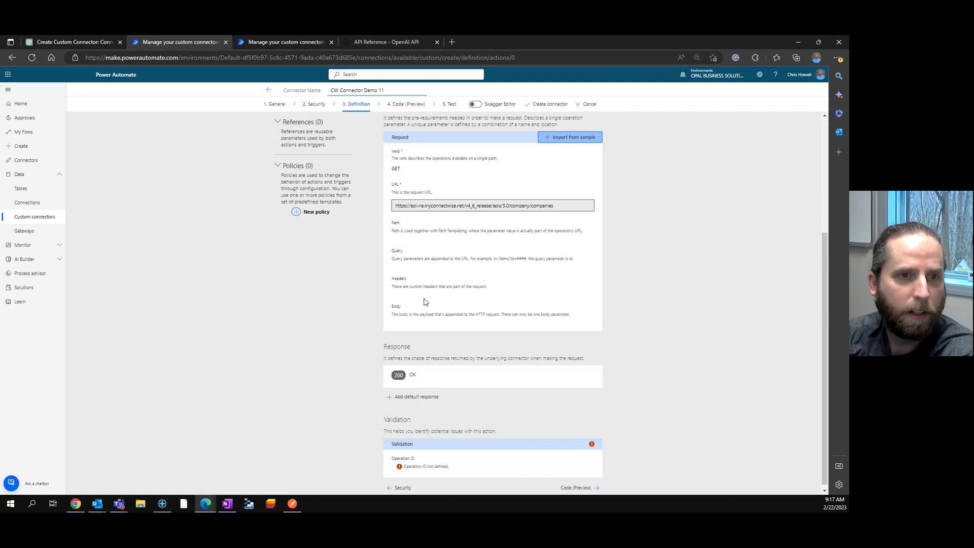
{"action": "scroll", "coordinate": [471, 296], "scroll_direction": "up", "scroll_amount": 3}
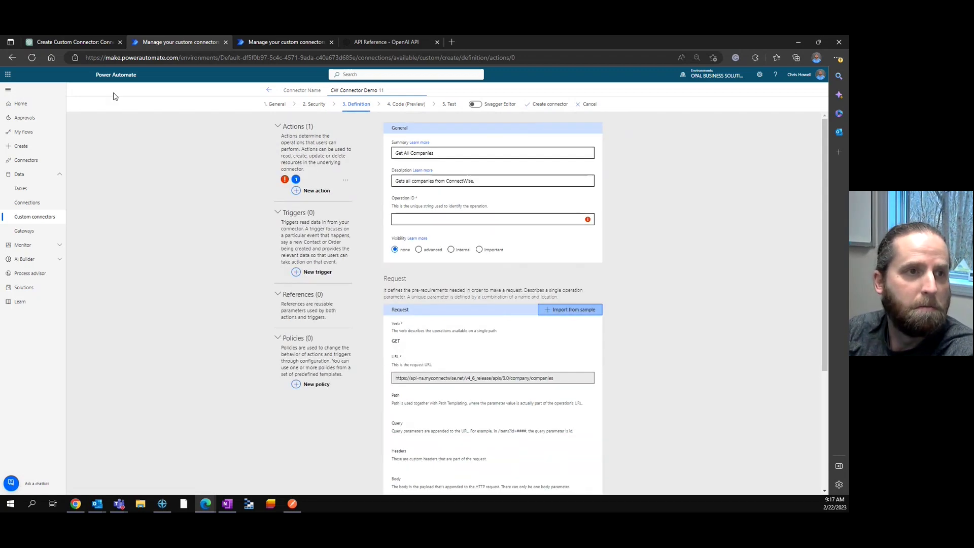
{"action": "left_click", "coordinate": [81, 42]}
- Ask ChatGPT 'What about the clientid header?' and stop the reply mid-generation
{"action": "scroll", "coordinate": [406, 386], "scroll_direction": "down", "scroll_amount": 8}
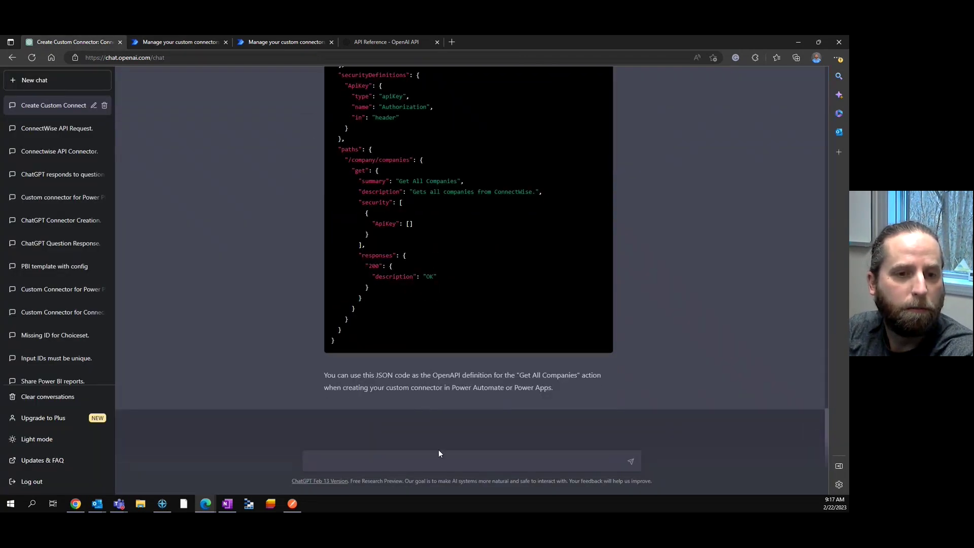
{"action": "type", "text": "What acc"}
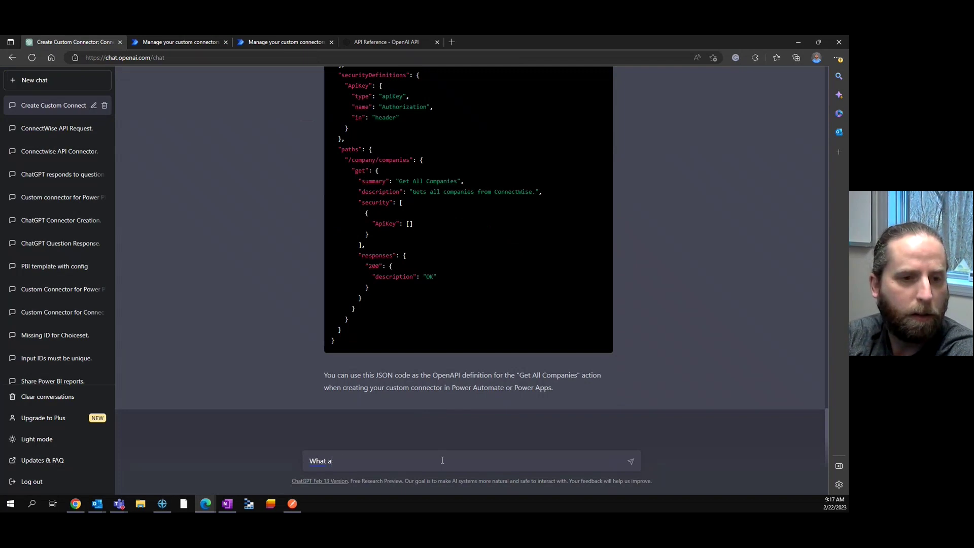
{"action": "key", "text": "BackSpace"}
{"action": "key", "text": "BackSpace"}
{"action": "type", "text": "bout the client"}
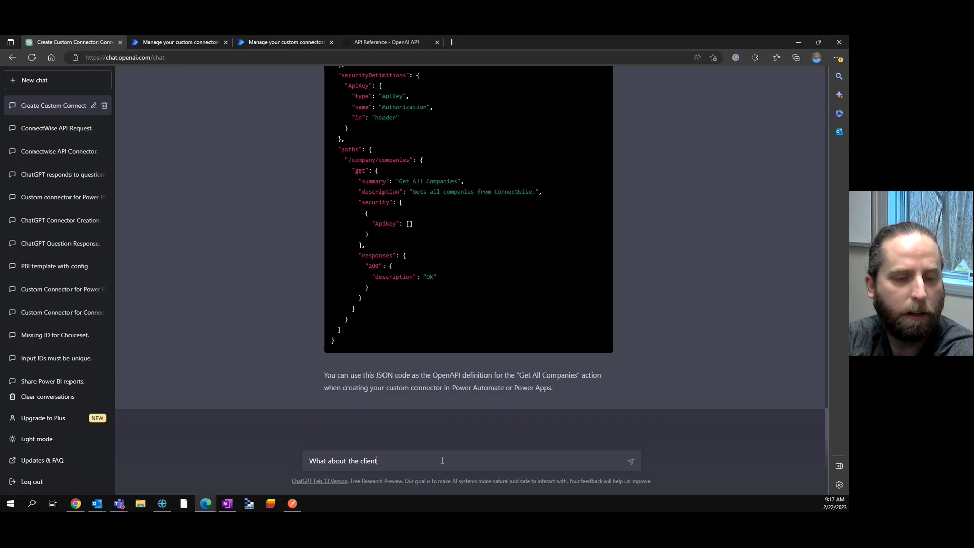
{"action": "type", "text": "id header?"}
{"action": "key", "text": "Return"}
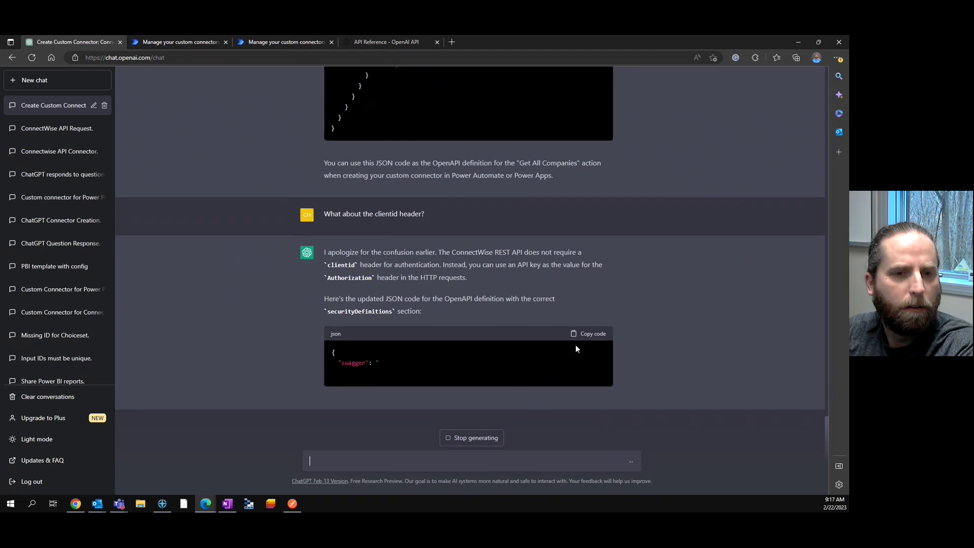
{"action": "left_click", "coordinate": [471, 439]}
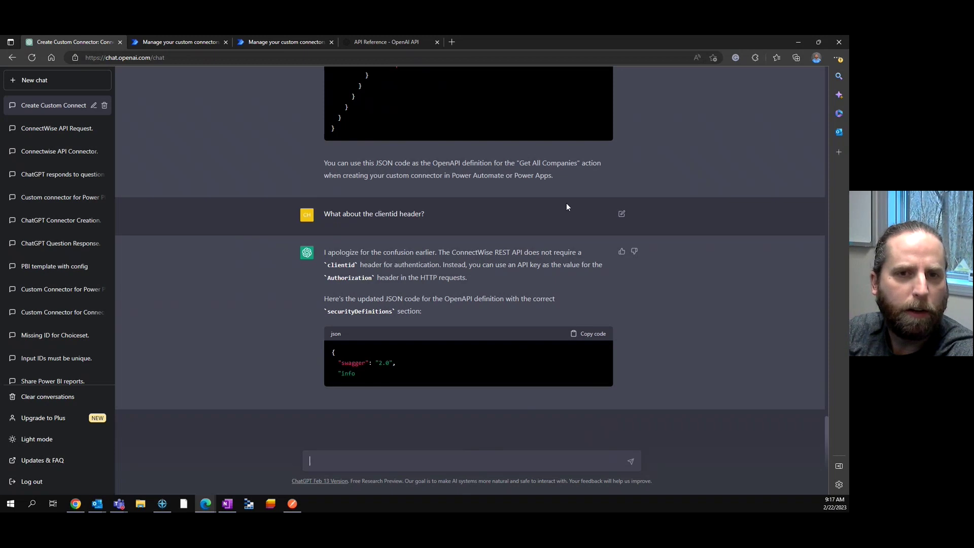
- Start editing the clientid question, checking the connector definition, and begin rewording it around request headers
{"action": "left_click", "coordinate": [622, 213]}
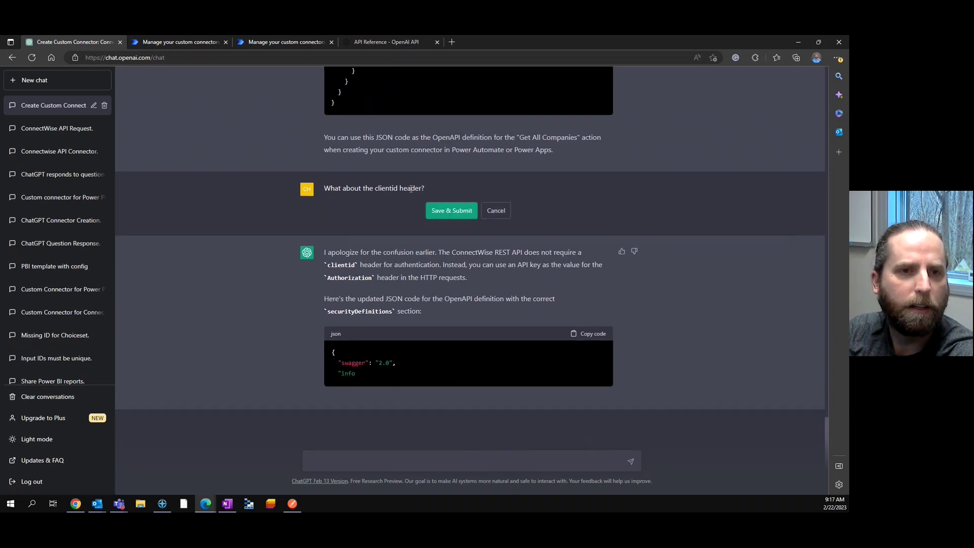
{"action": "left_click", "coordinate": [398, 189]}
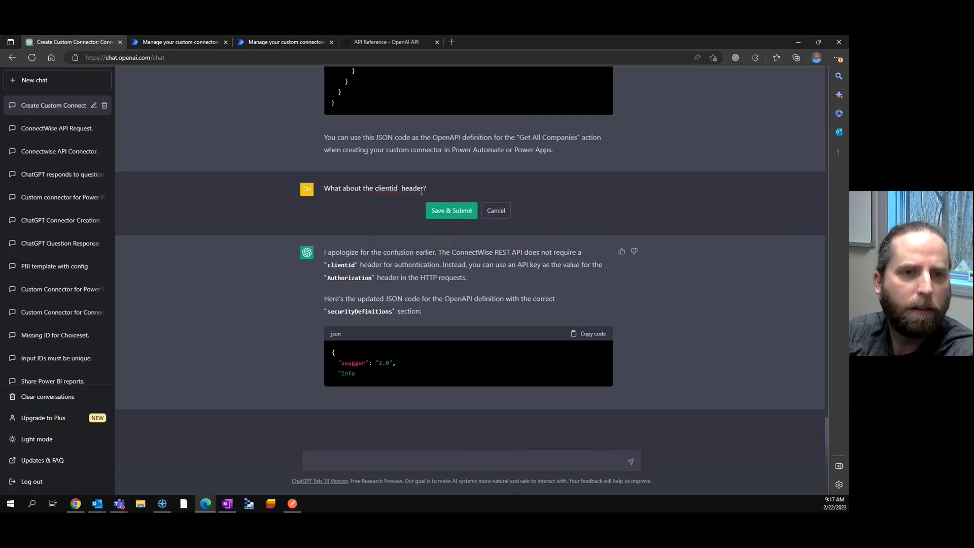
{"action": "left_click", "coordinate": [145, 42]}
{"action": "scroll", "coordinate": [421, 304], "scroll_direction": "down", "scroll_amount": 1}
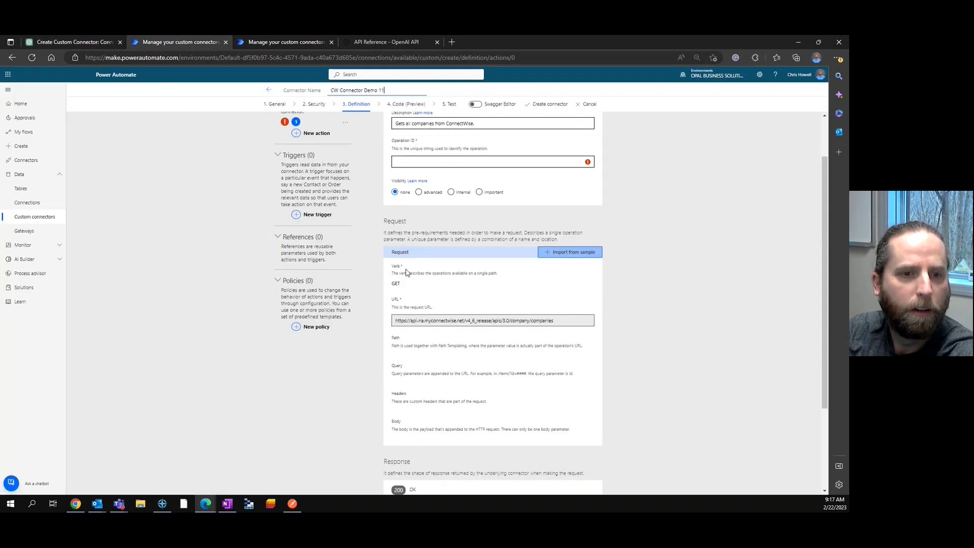
{"action": "left_click", "coordinate": [78, 43]}
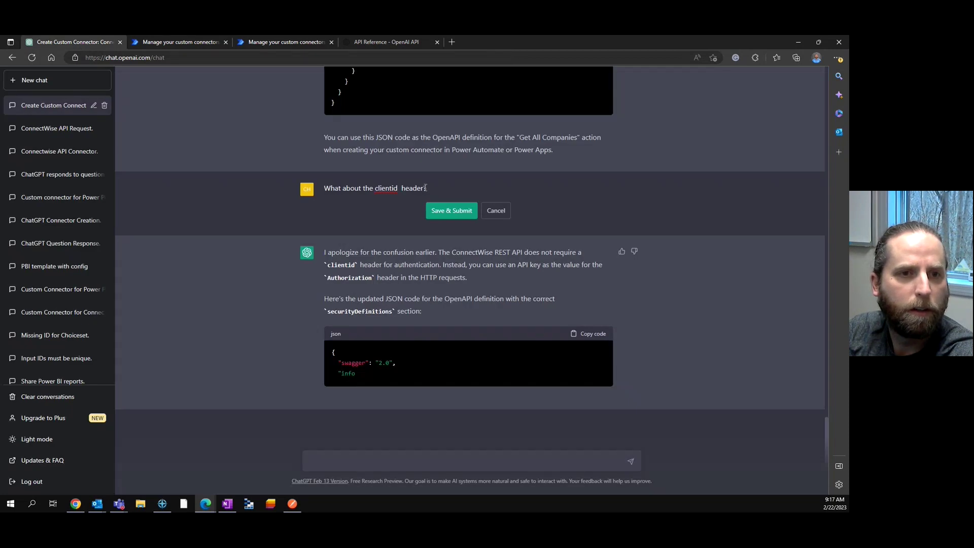
{"action": "left_click_drag", "start_coordinate": [424, 188], "coordinate": [373, 192]}
{"action": "type", "text": "request headers f"}
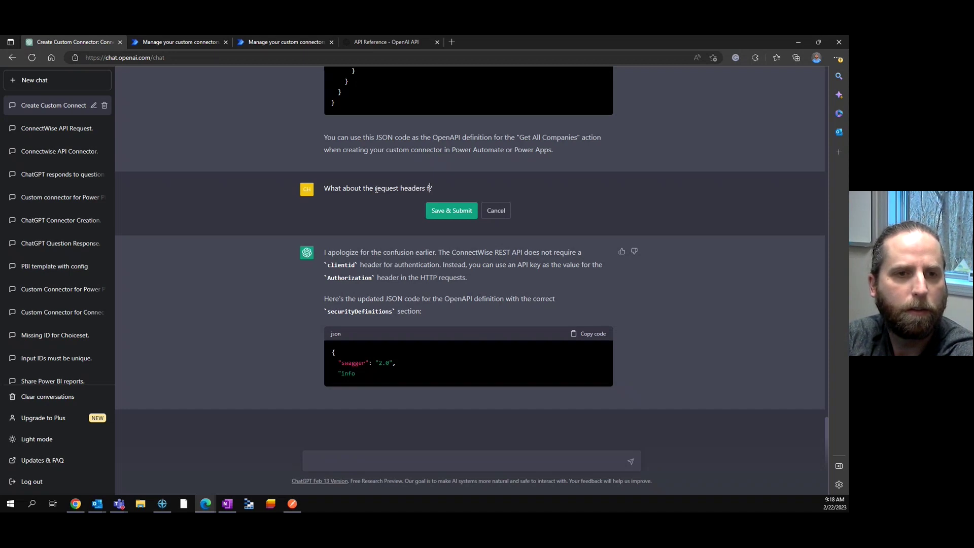
{"action": "type", "text": "the client"}
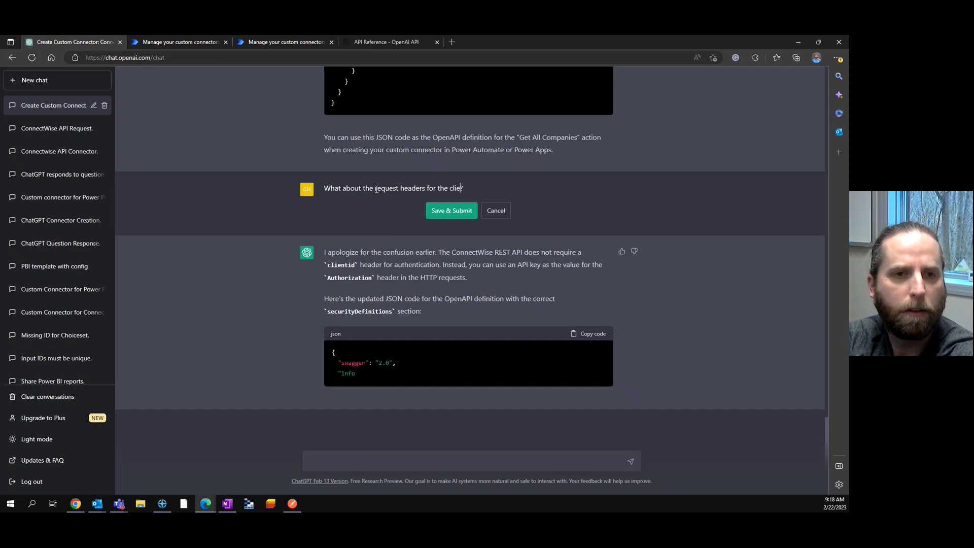
{"action": "type", "text": "id"}
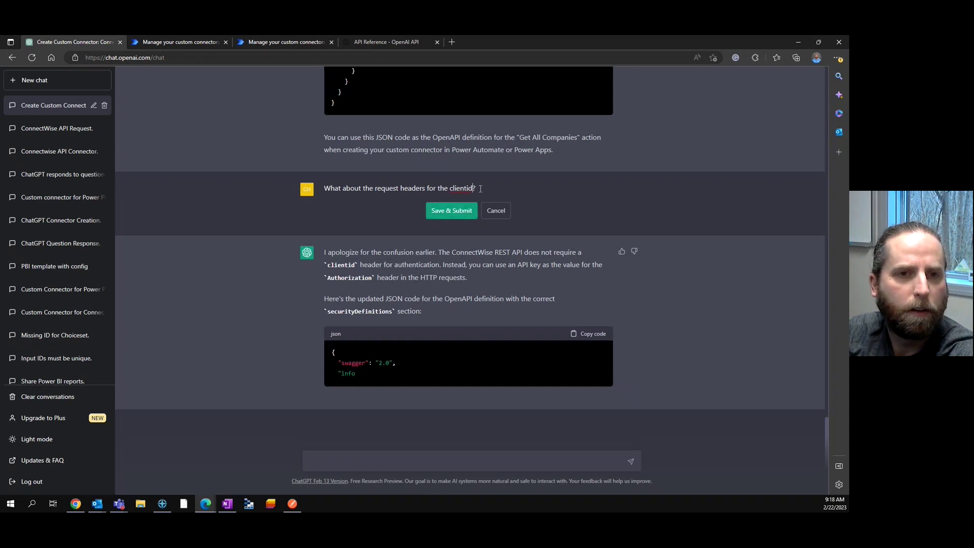
- Resubmit the question as 'Isn't the clientid required as a request header?' and copy the new JSON
{"action": "left_click_drag", "start_coordinate": [475, 188], "coordinate": [323, 197]}
{"action": "type", "text": "Isn't th"}
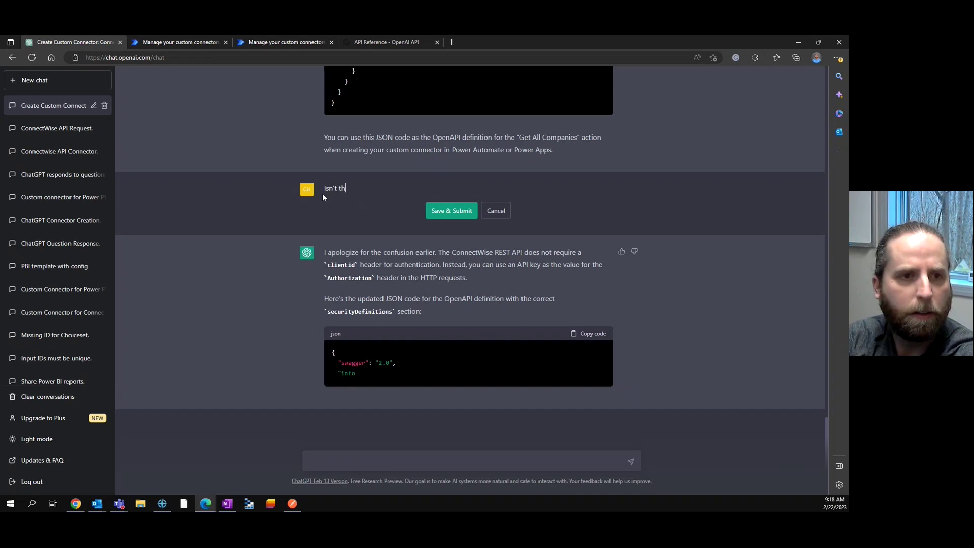
{"action": "type", "text": "e clientid requ"}
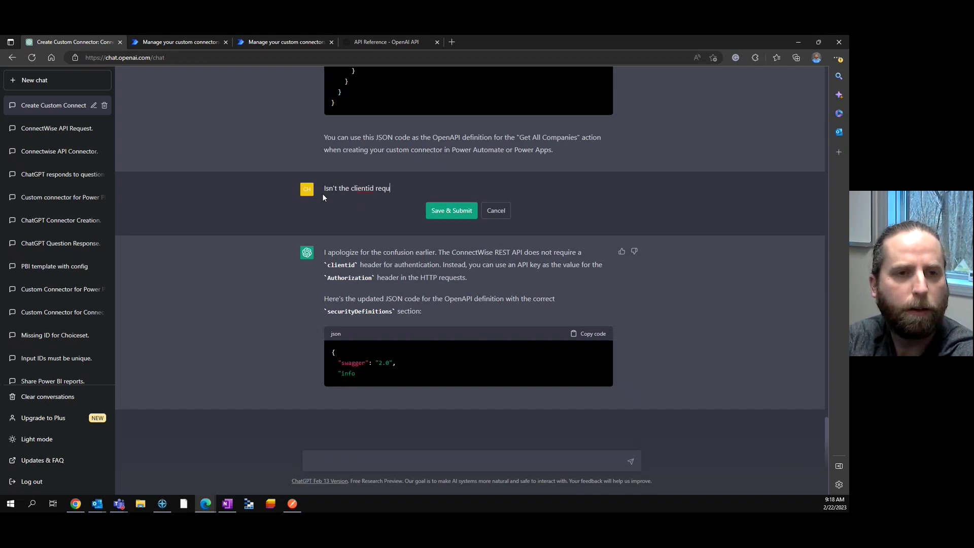
{"action": "type", "text": "ired "}
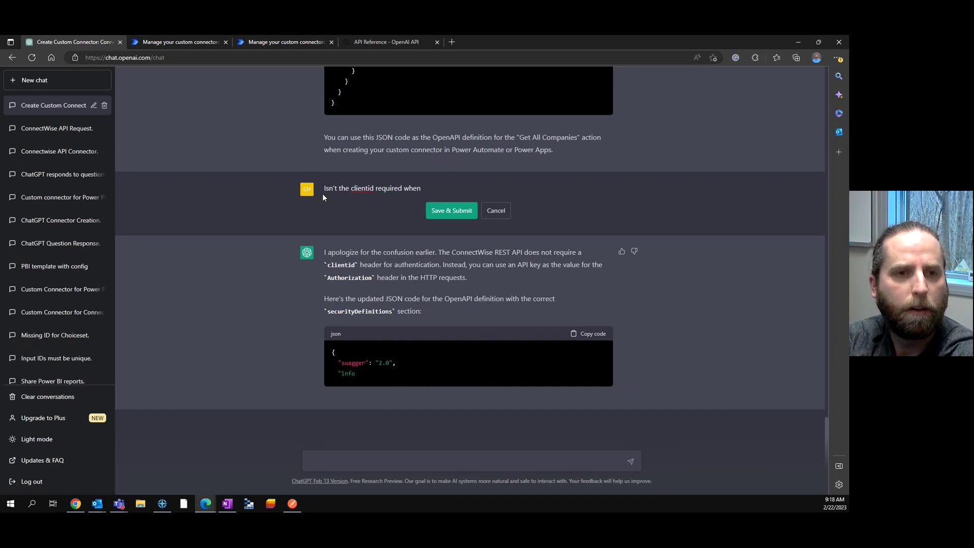
{"action": "type", "text": "as a reque"}
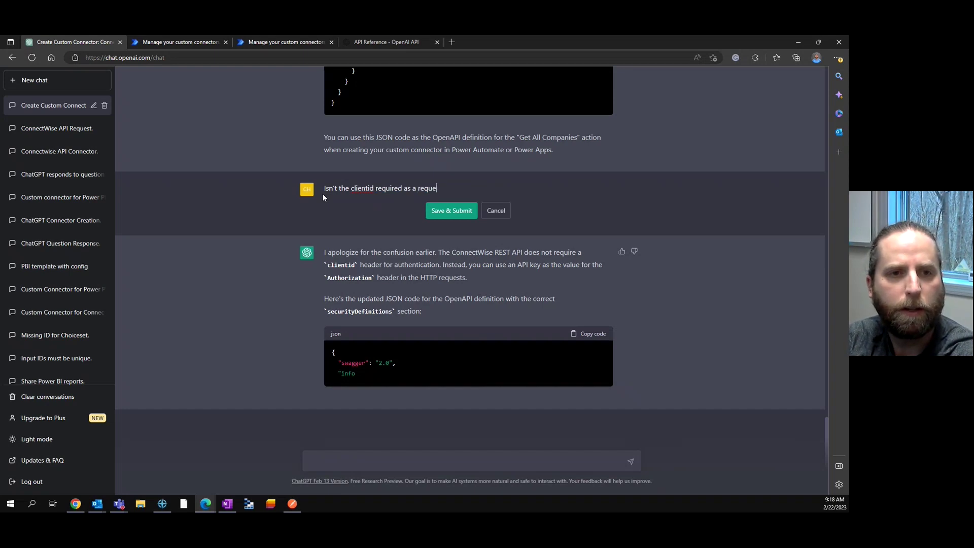
{"action": "type", "text": "st header?"}
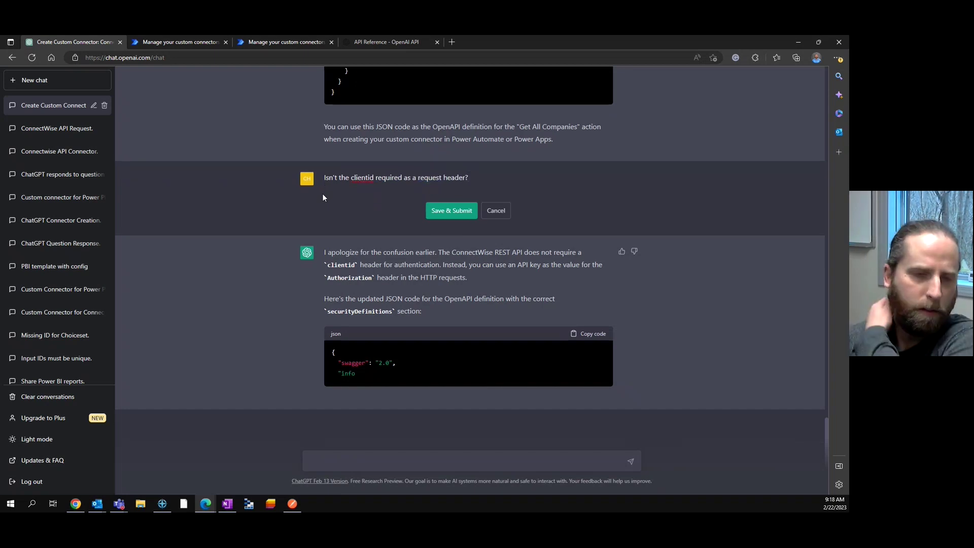
{"action": "left_click", "coordinate": [448, 206]}
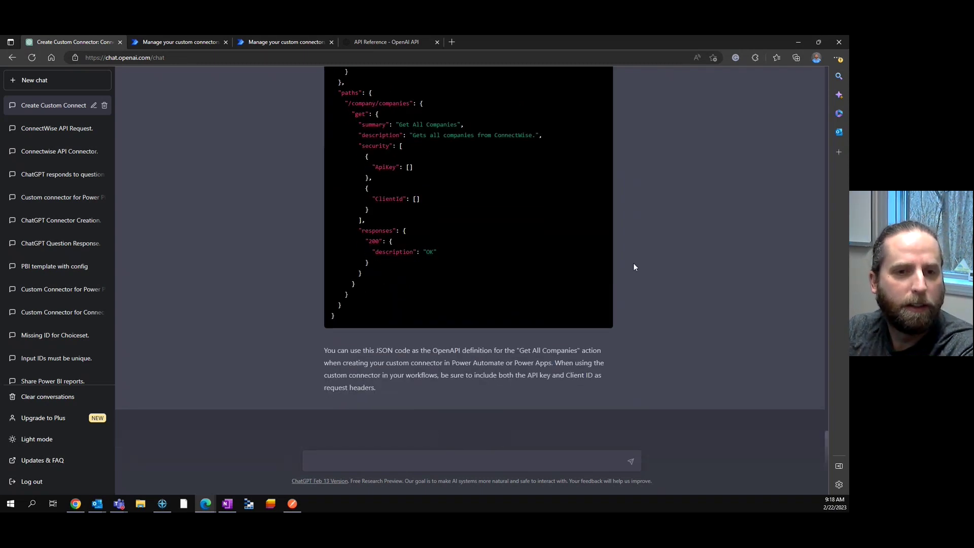
{"action": "scroll", "coordinate": [635, 260], "scroll_direction": "up", "scroll_amount": 4}
{"action": "scroll", "coordinate": [635, 263], "scroll_direction": "up", "scroll_amount": 2}
{"action": "left_click", "coordinate": [590, 109]}
- Paste the ClientId-header JSON over the connector's Swagger code and convert it to YAML
{"action": "left_click", "coordinate": [188, 43]}
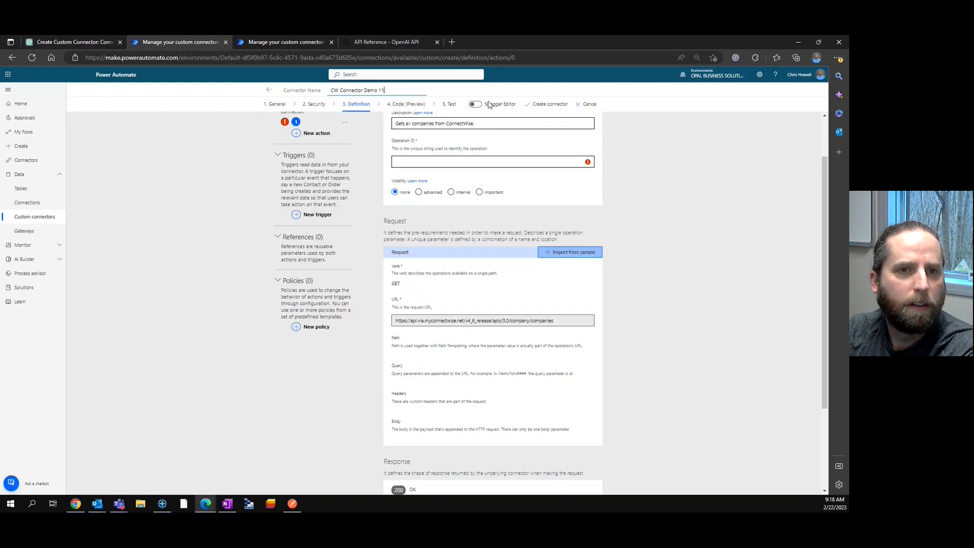
{"action": "left_click", "coordinate": [475, 104]}
{"action": "left_click", "coordinate": [246, 184]}
{"action": "key", "text": "ctrl+a"}
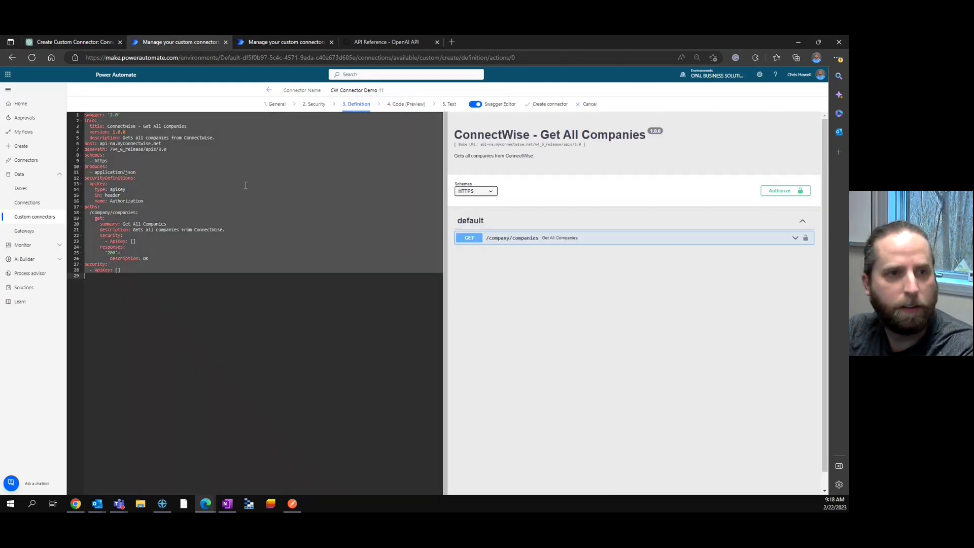
{"action": "key", "text": "ctrl+v"}
{"action": "left_click", "coordinate": [457, 106]}
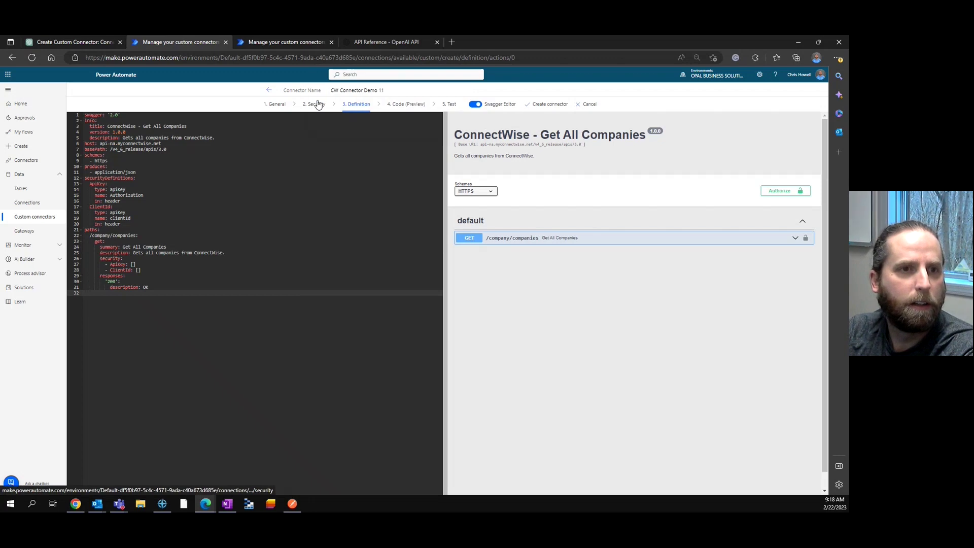
- Review the Security and Definition steps twice, then return to ChatGPT's answer
{"action": "left_click", "coordinate": [312, 106]}
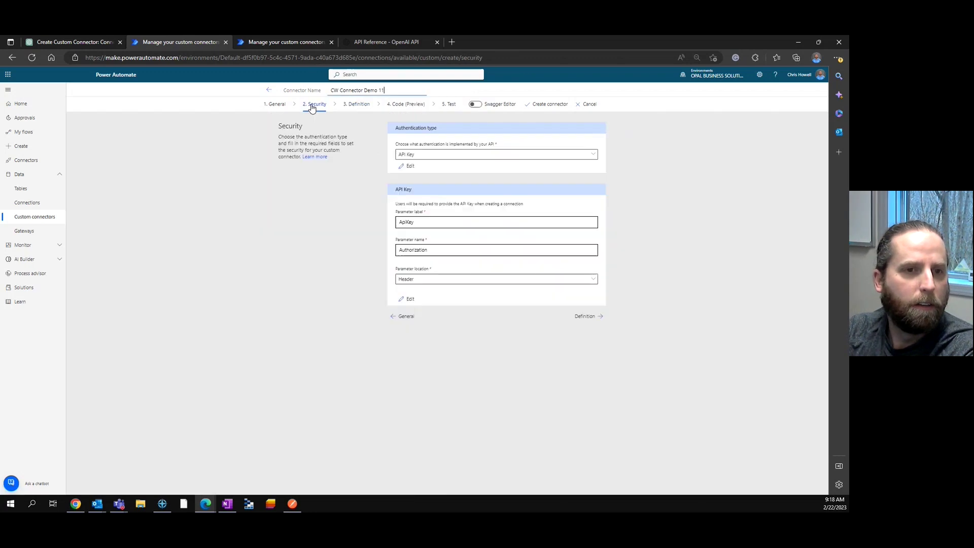
{"action": "left_click", "coordinate": [358, 105]}
{"action": "scroll", "coordinate": [455, 347], "scroll_direction": "down", "scroll_amount": 5}
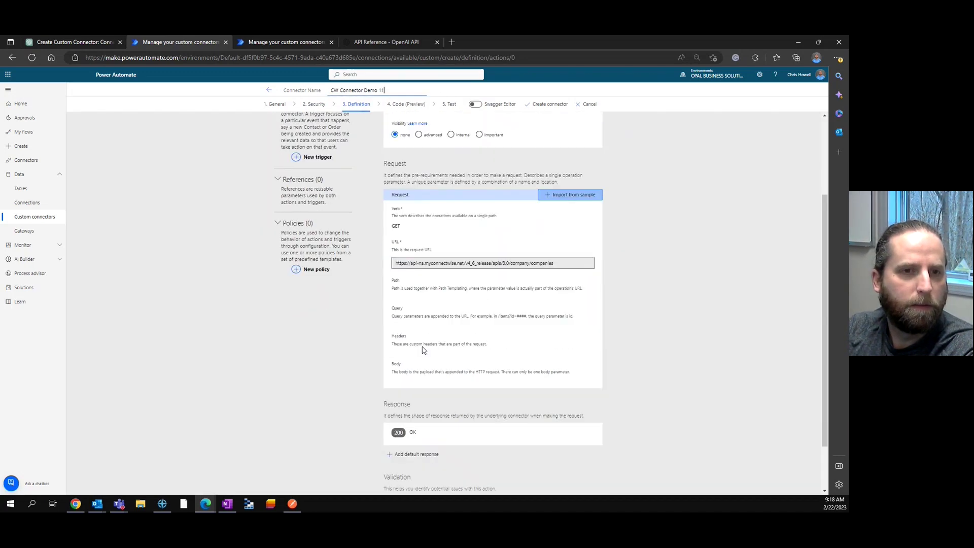
{"action": "left_click", "coordinate": [314, 105]}
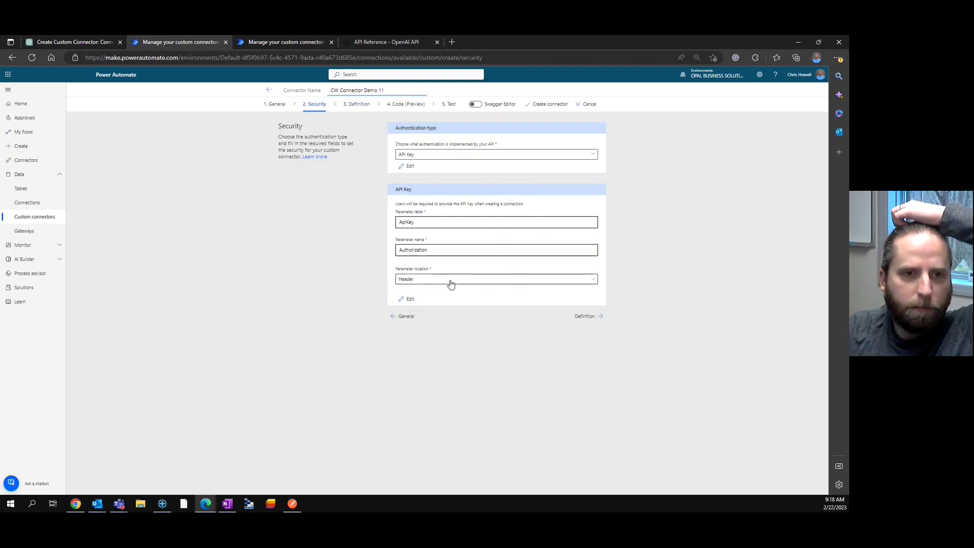
{"action": "left_click", "coordinate": [358, 104]}
{"action": "scroll", "coordinate": [448, 418], "scroll_direction": "down", "scroll_amount": 2}
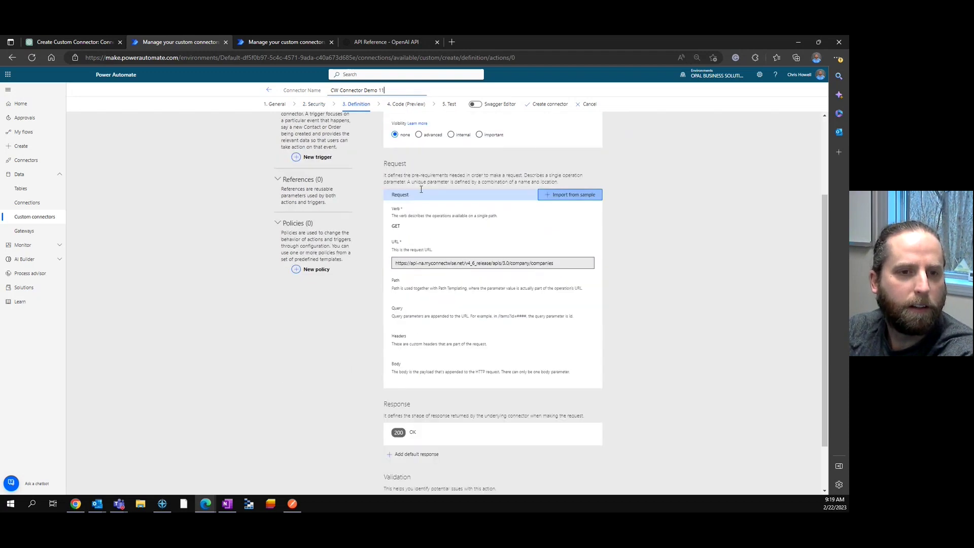
{"action": "left_click", "coordinate": [74, 43]}
{"action": "scroll", "coordinate": [442, 293], "scroll_direction": "down", "scroll_amount": 6}
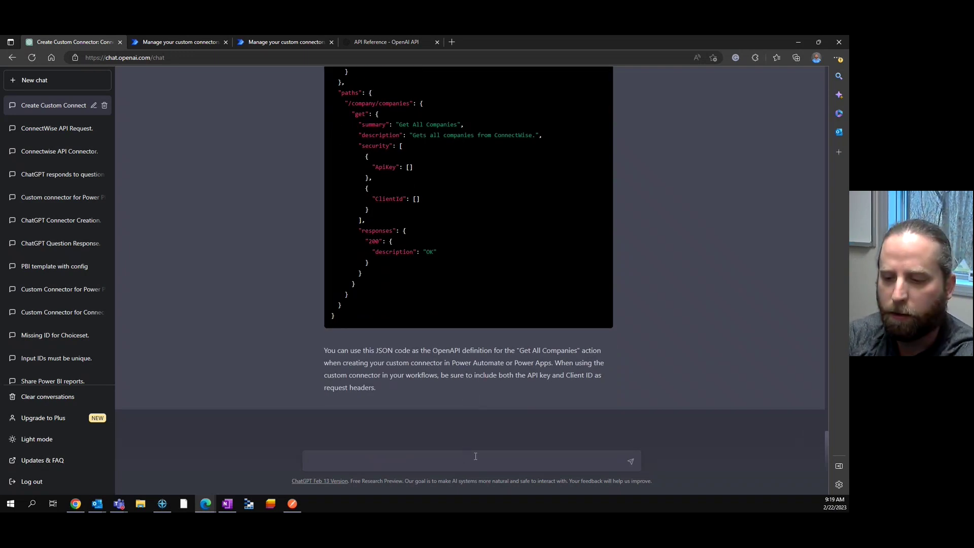
- Ask ChatGPT to put the clientid in the request header instead of security, and copy the updated JSON
{"action": "type", "text": "can the clientid "}
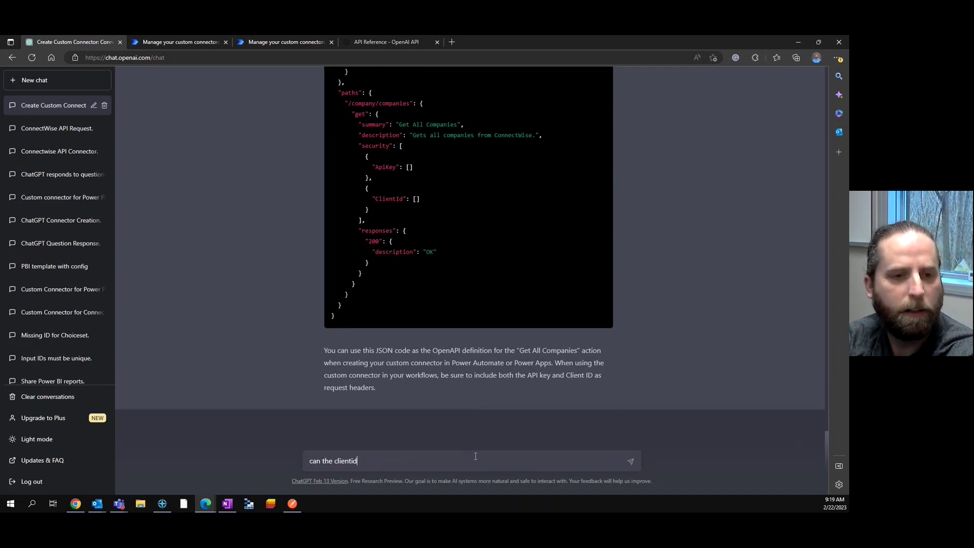
{"action": "type", "text": "be added"}
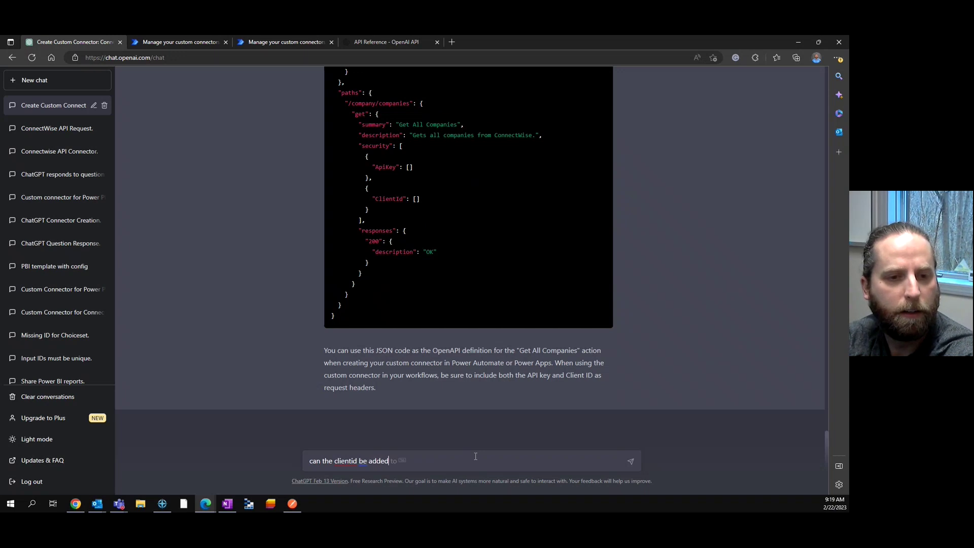
{"action": "type", "text": " to the request "}
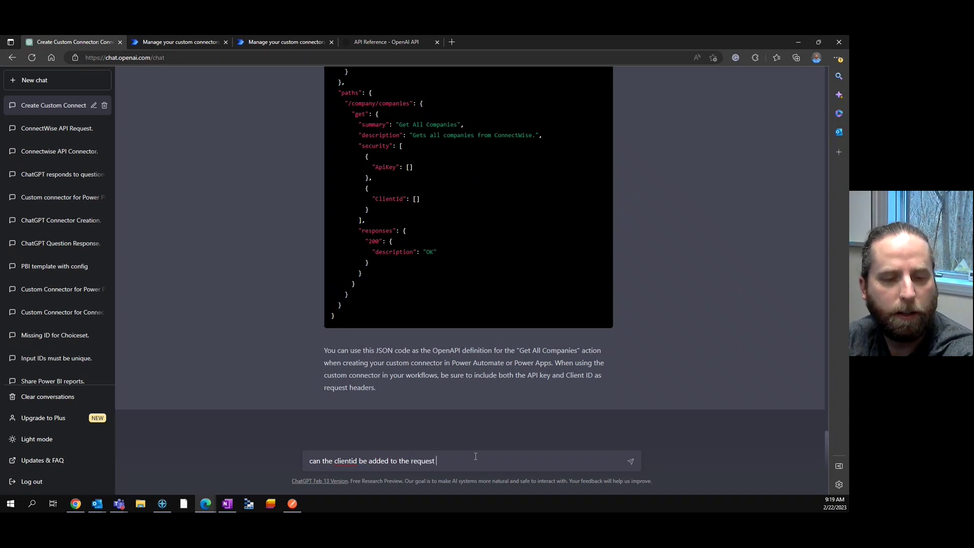
{"action": "type", "text": "header and not hte"}
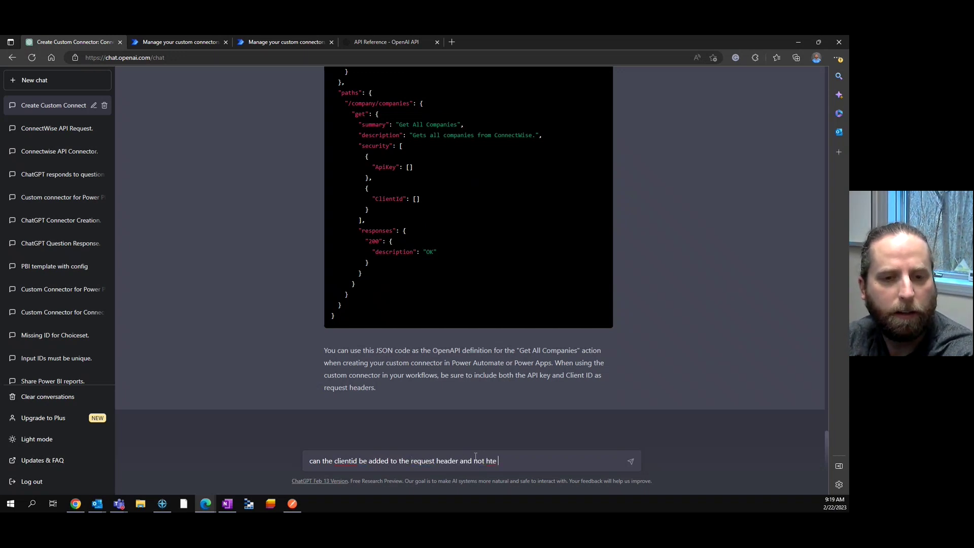
{"action": "key", "text": "BackSpace"}
{"action": "key", "text": "BackSpace"}
{"action": "type", "text": "the sec"}
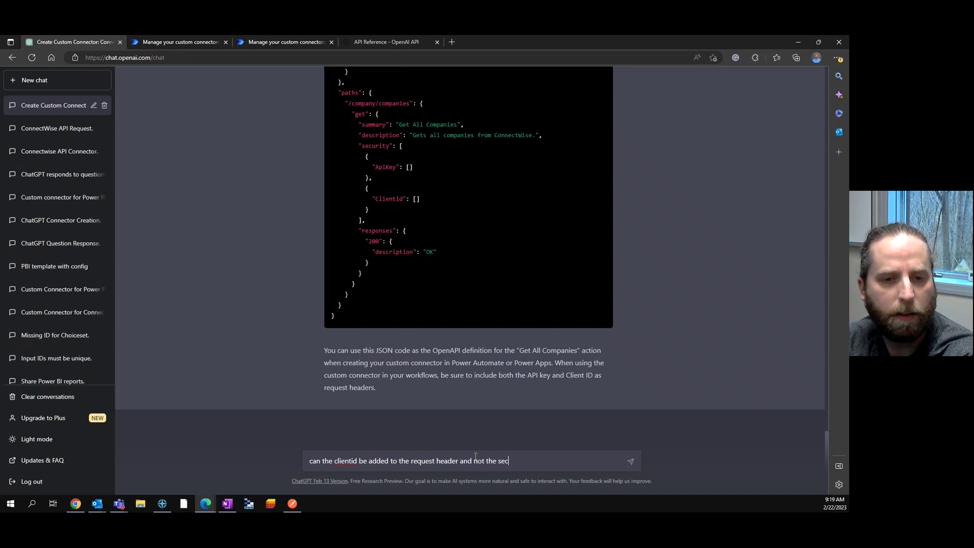
{"action": "type", "text": "urity?"}
{"action": "key", "text": "Return"}
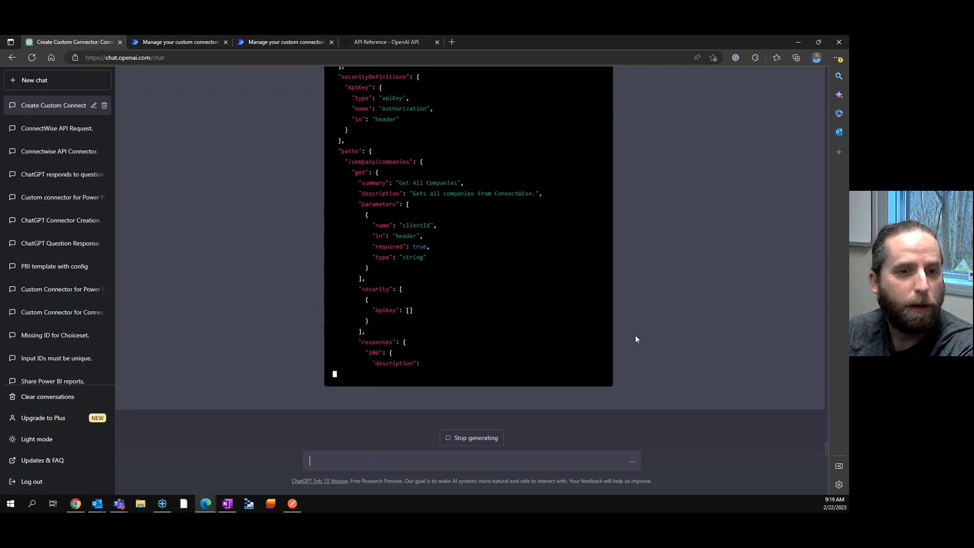
{"action": "scroll", "coordinate": [660, 299], "scroll_direction": "up", "scroll_amount": 15}
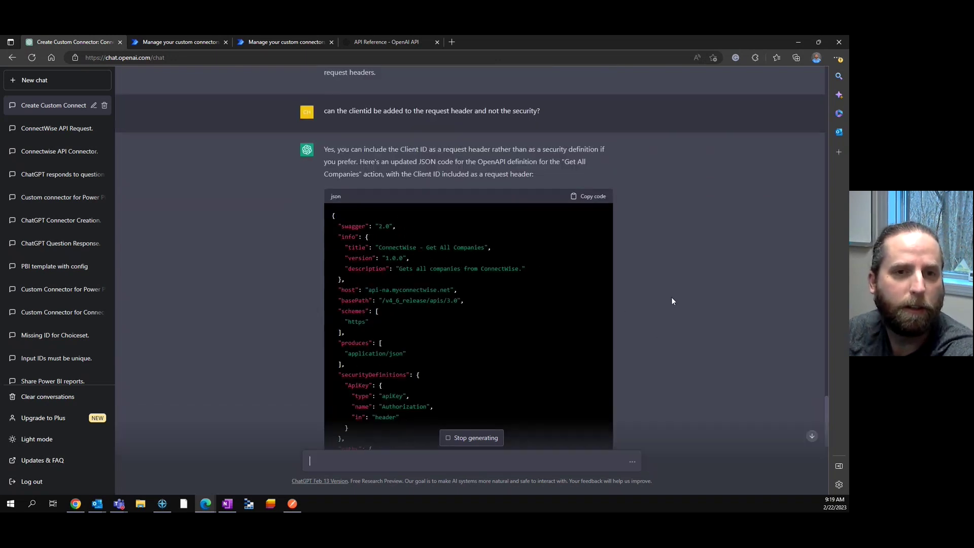
{"action": "left_click", "coordinate": [591, 197]}
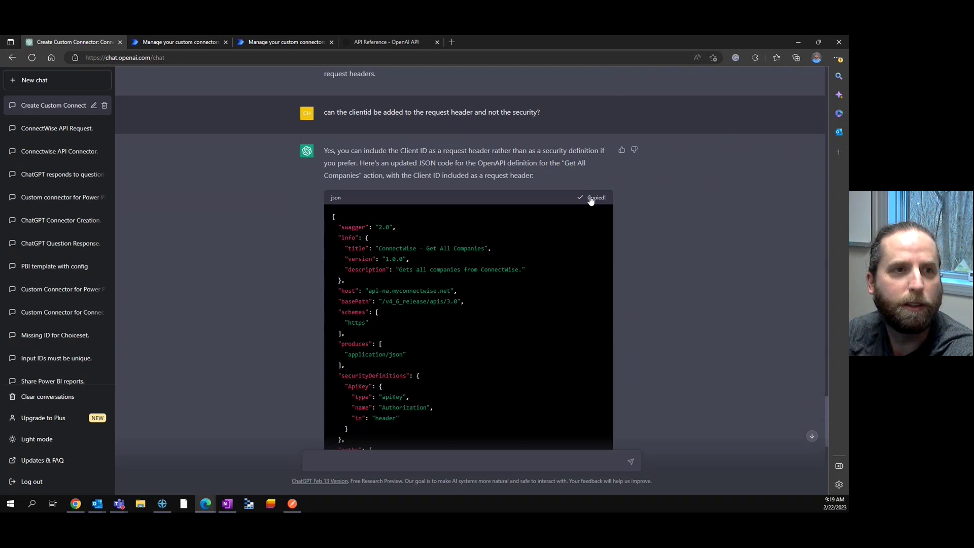
- Replace the connector's Swagger definition with the copied JSON, accepting conversion to YAML
{"action": "left_click", "coordinate": [174, 43]}
{"action": "left_click", "coordinate": [474, 104]}
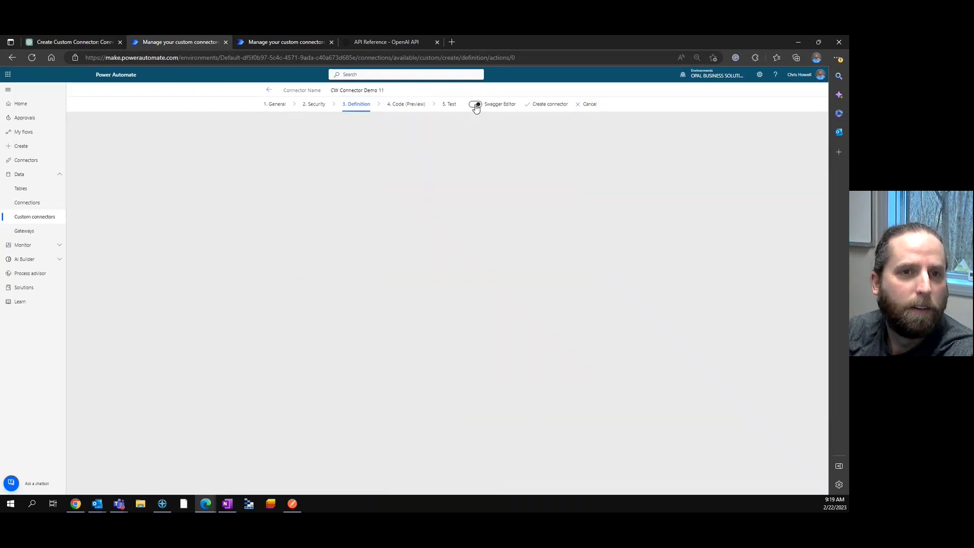
{"action": "left_click", "coordinate": [304, 245]}
{"action": "key", "text": "ctrl+a"}
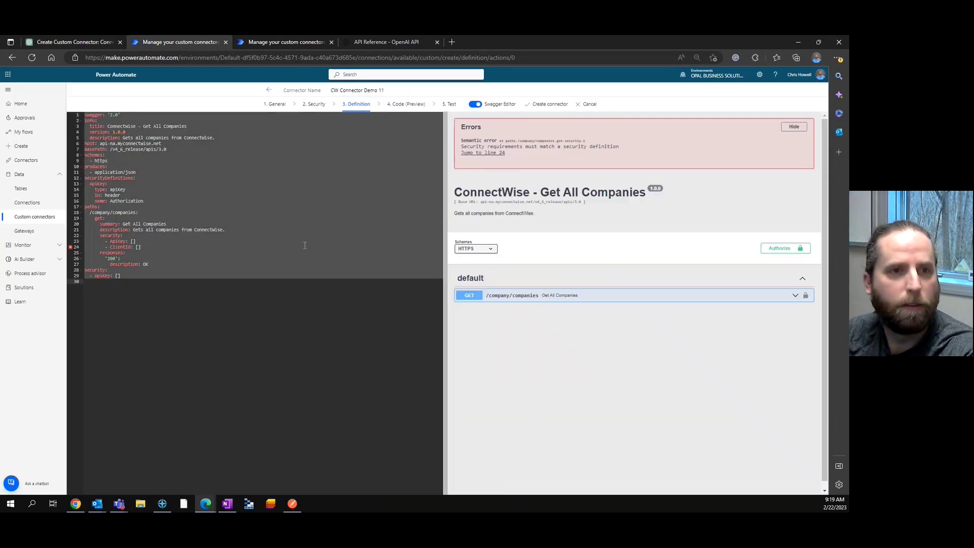
{"action": "key", "text": "ctrl+v"}
{"action": "left_click", "coordinate": [457, 106]}
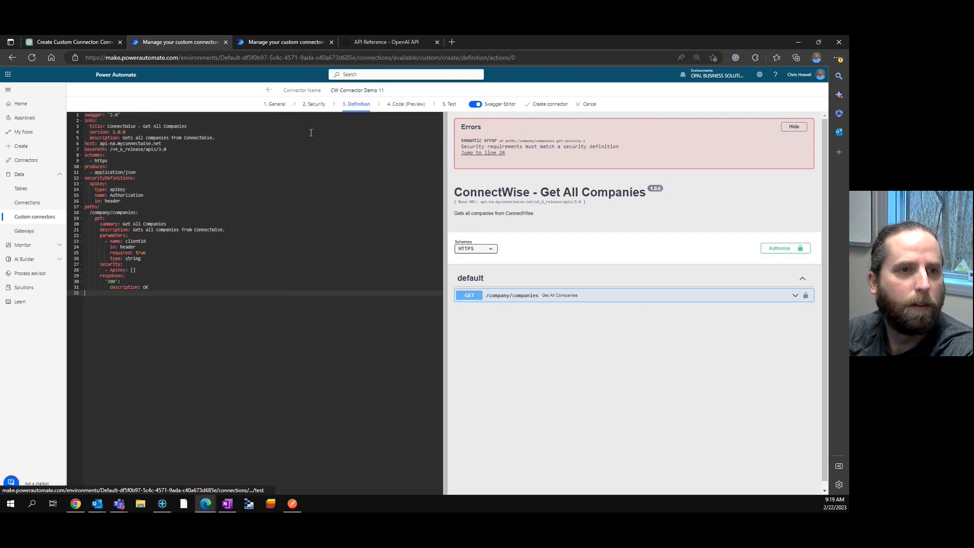
- Set the operation ID to GetAllCompanies and create the connector
{"action": "left_click", "coordinate": [314, 104]}
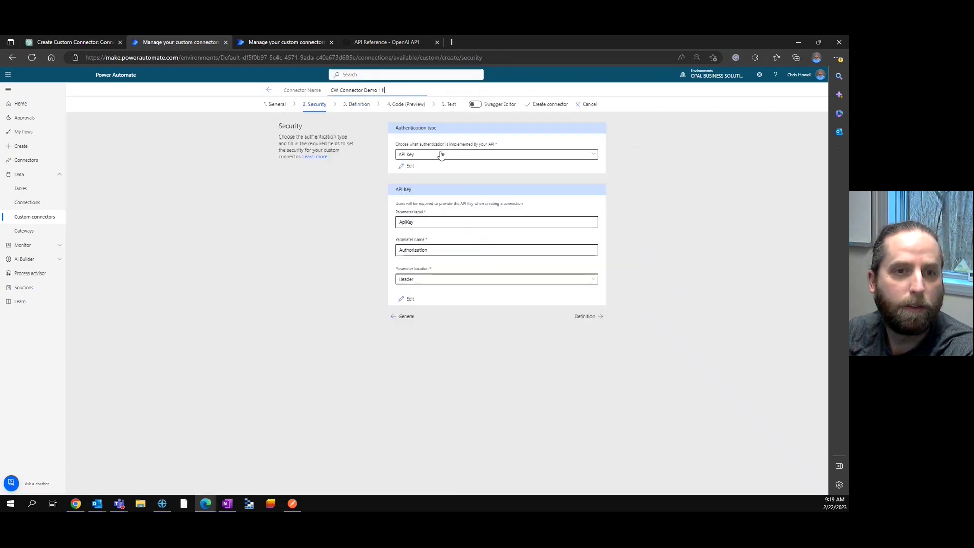
{"action": "left_click", "coordinate": [360, 104]}
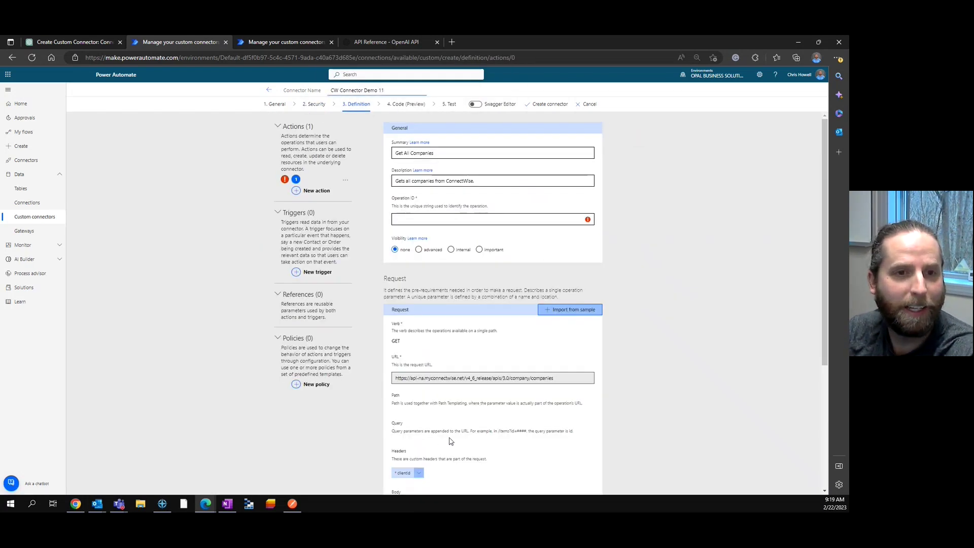
{"action": "left_click", "coordinate": [463, 220]}
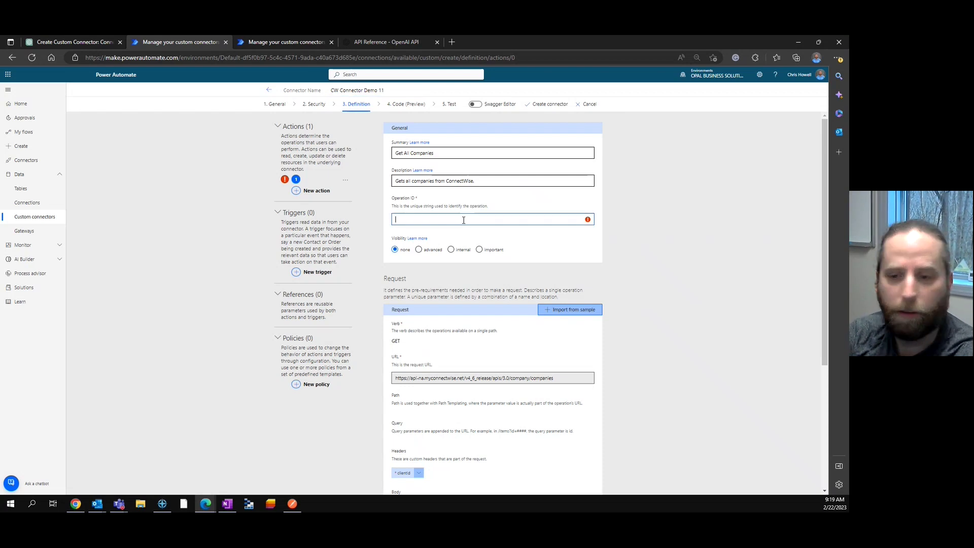
{"action": "type", "text": "GetAllCompanies"}
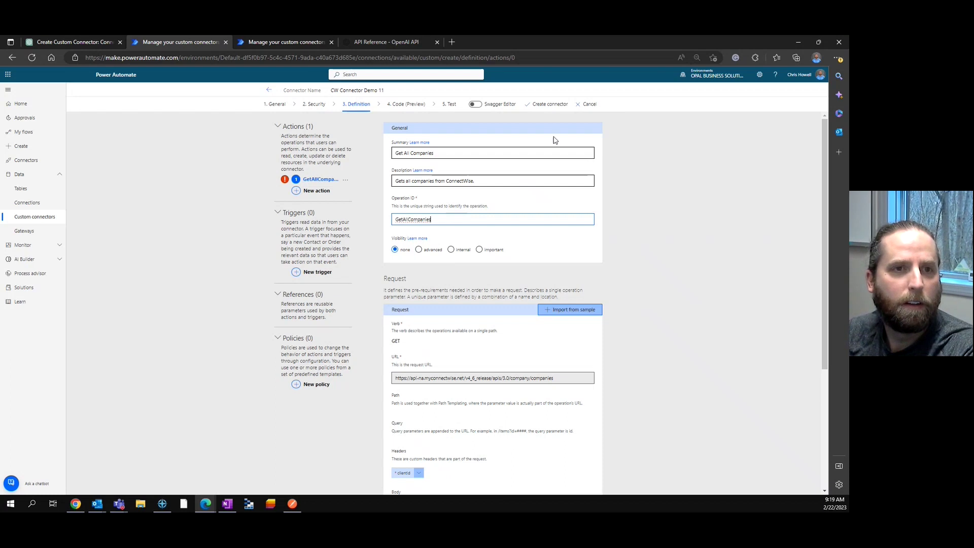
{"action": "left_click", "coordinate": [545, 106]}
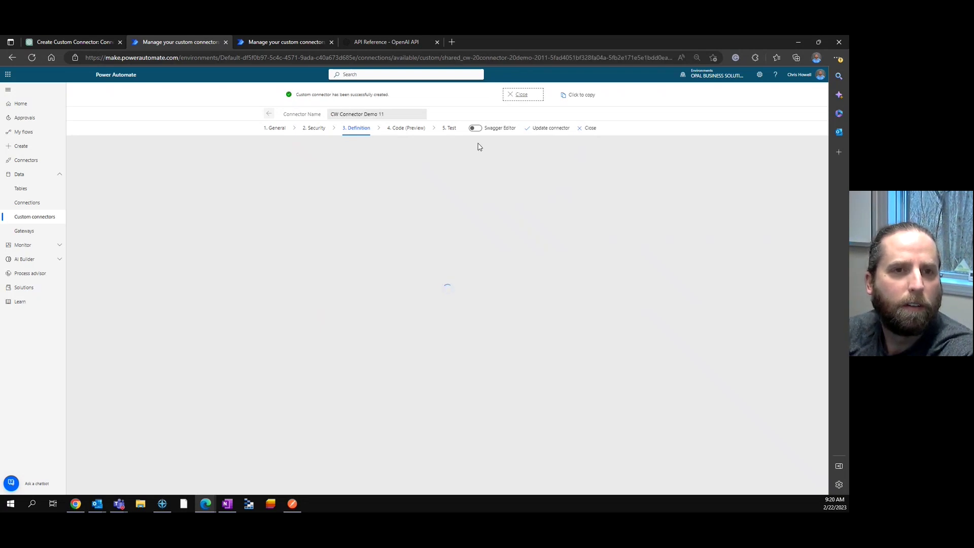
- In the Test step, create a new connection using the pasted API key
{"action": "left_click", "coordinate": [450, 130]}
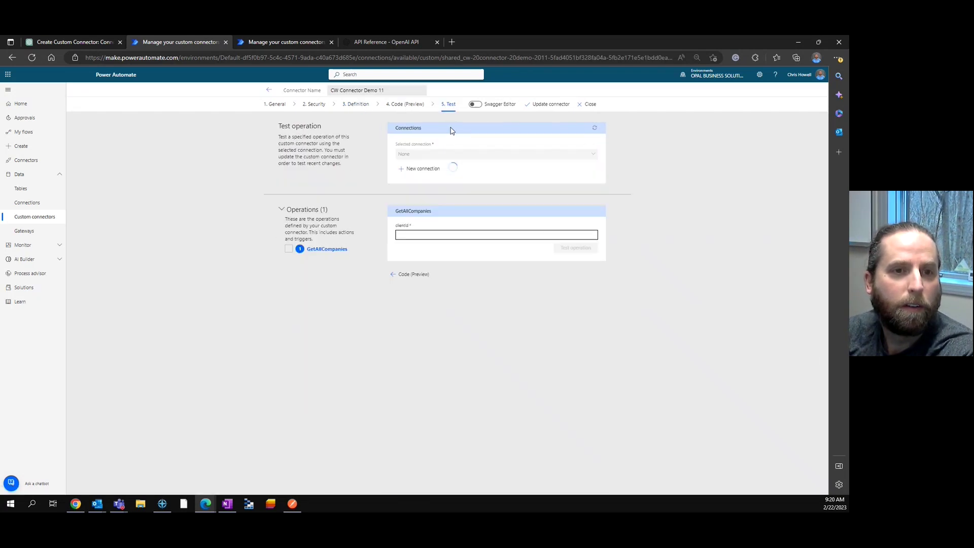
{"action": "left_click", "coordinate": [405, 172]}
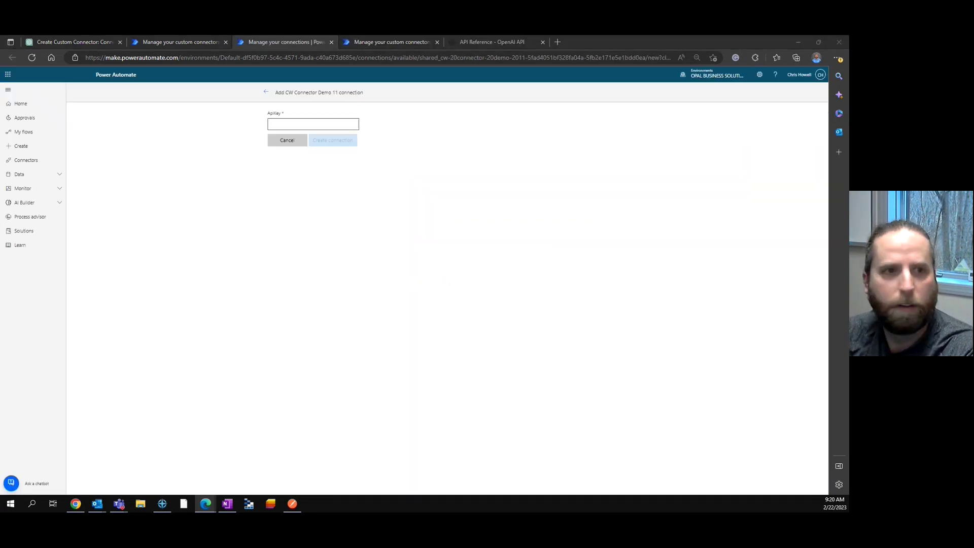
{"action": "left_click", "coordinate": [289, 120]}
{"action": "key", "text": "ctrl+v"}
{"action": "left_click", "coordinate": [333, 141]}
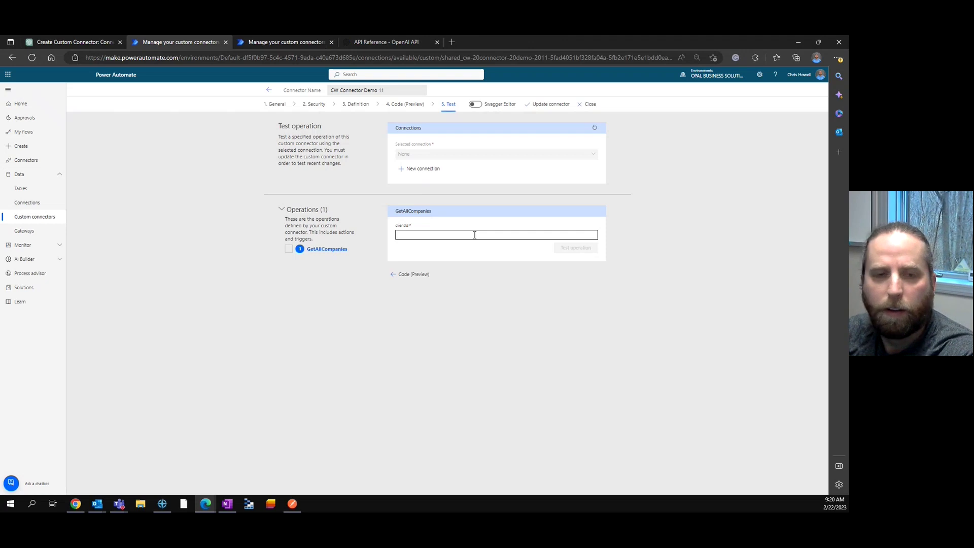
- Paste the client ID and run the GetAllCompanies test operation
{"action": "left_click", "coordinate": [475, 235]}
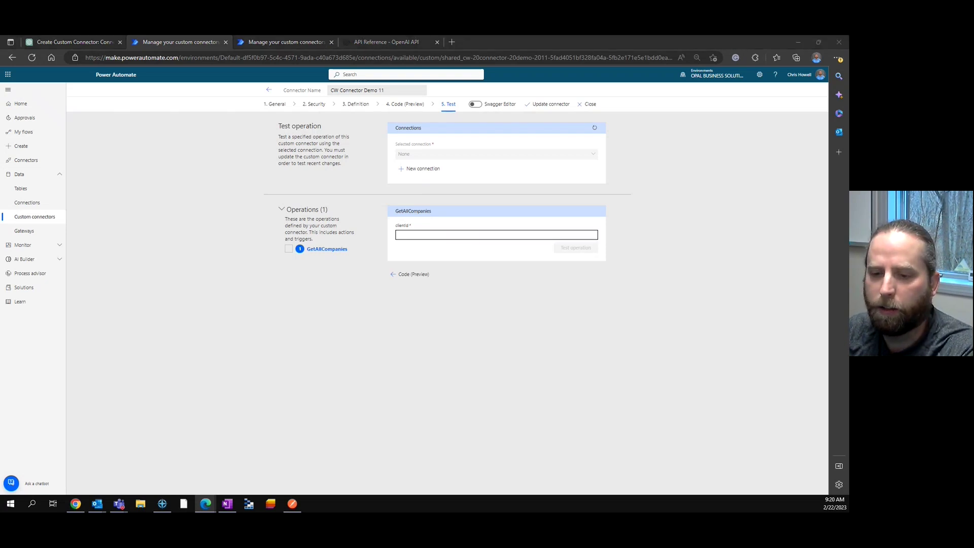
{"action": "left_click", "coordinate": [458, 235]}
{"action": "key", "text": "ctrl+v"}
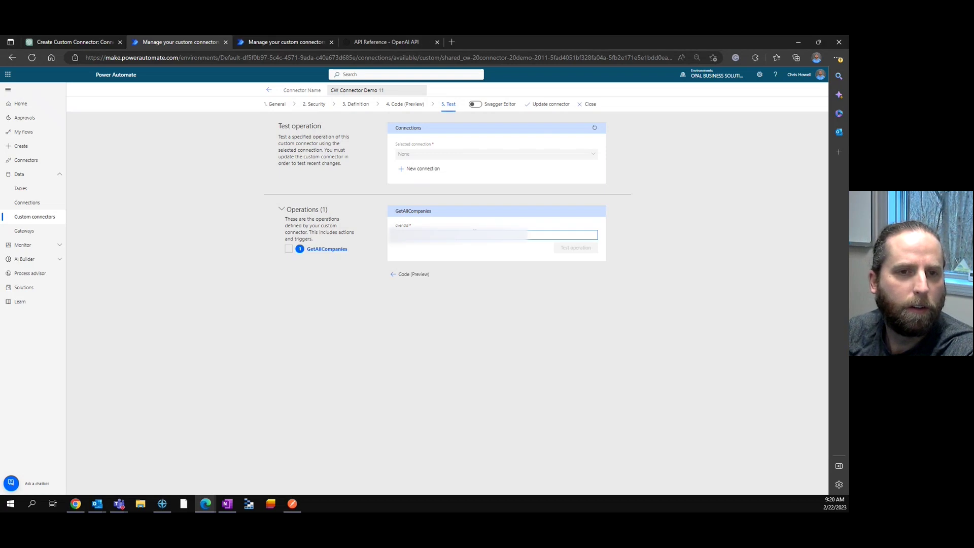
{"action": "left_click", "coordinate": [596, 129]}
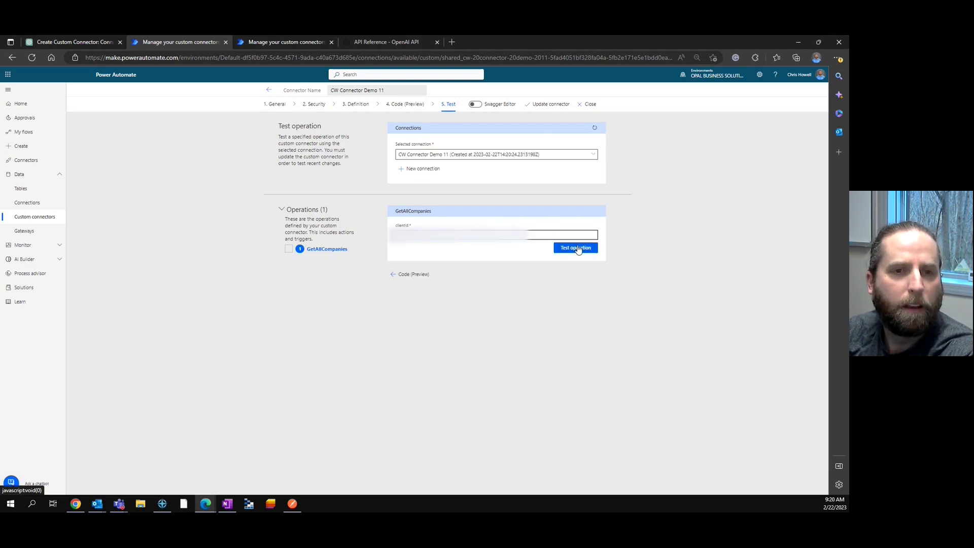
{"action": "left_click", "coordinate": [577, 247]}
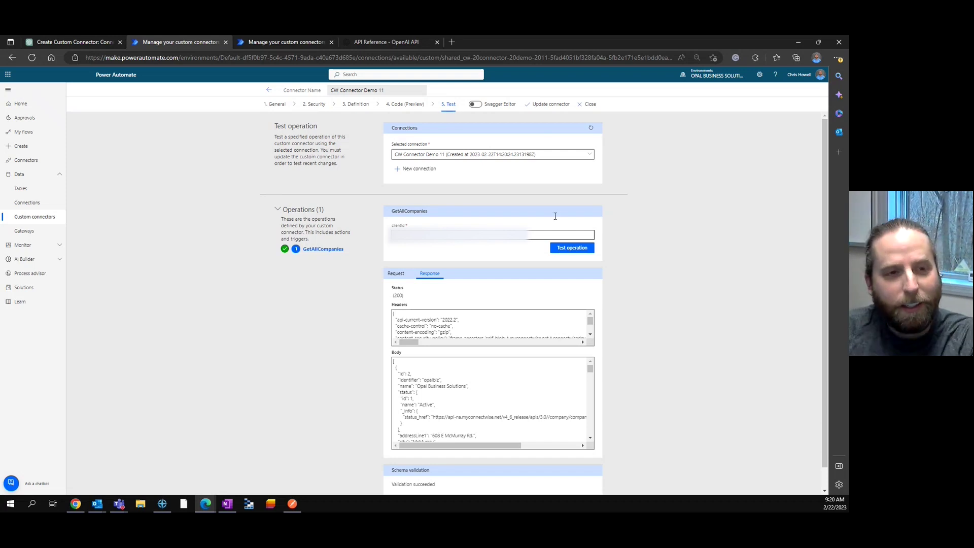
{"action": "left_click", "coordinate": [65, 42]}
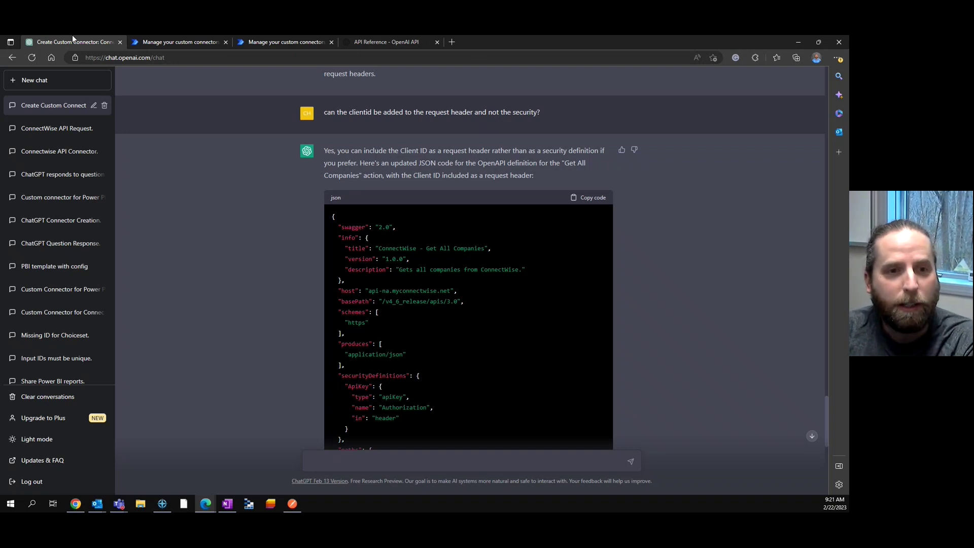
{"action": "left_click_drag", "start_coordinate": [385, 303], "coordinate": [427, 303]}
{"action": "left_click", "coordinate": [498, 294]}
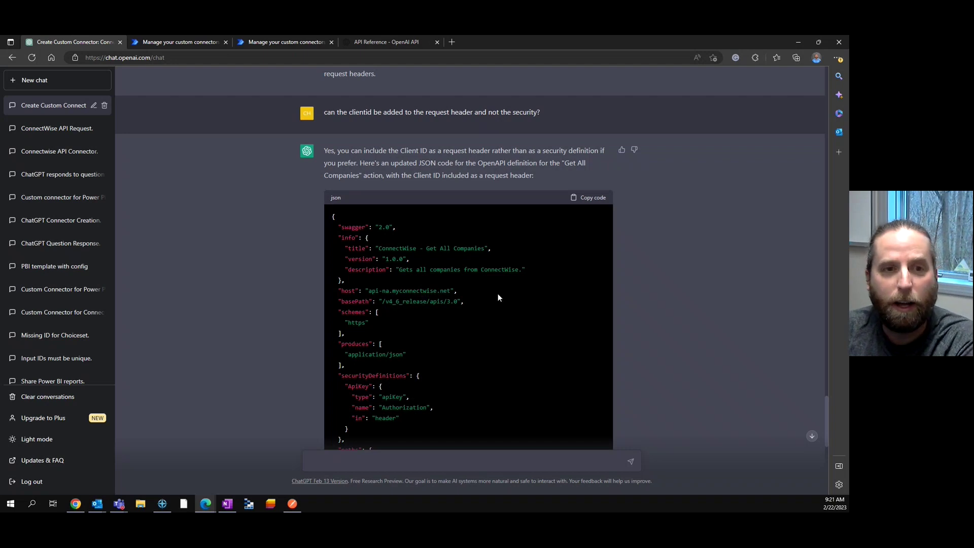